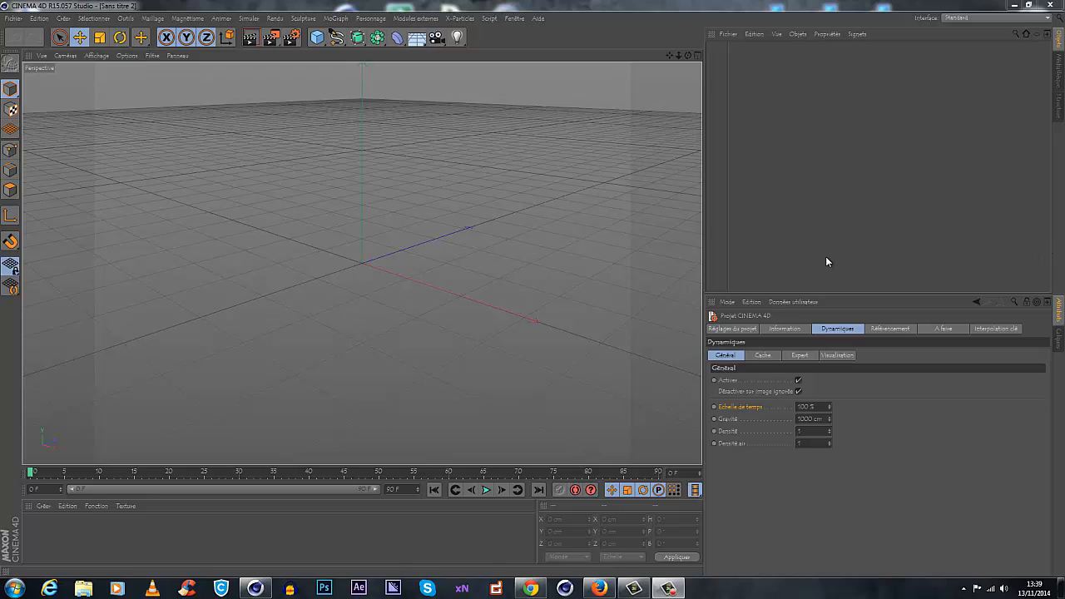
Add a Sol floor object to the empty scene
left_click_drag(689, 56, 500, 233)
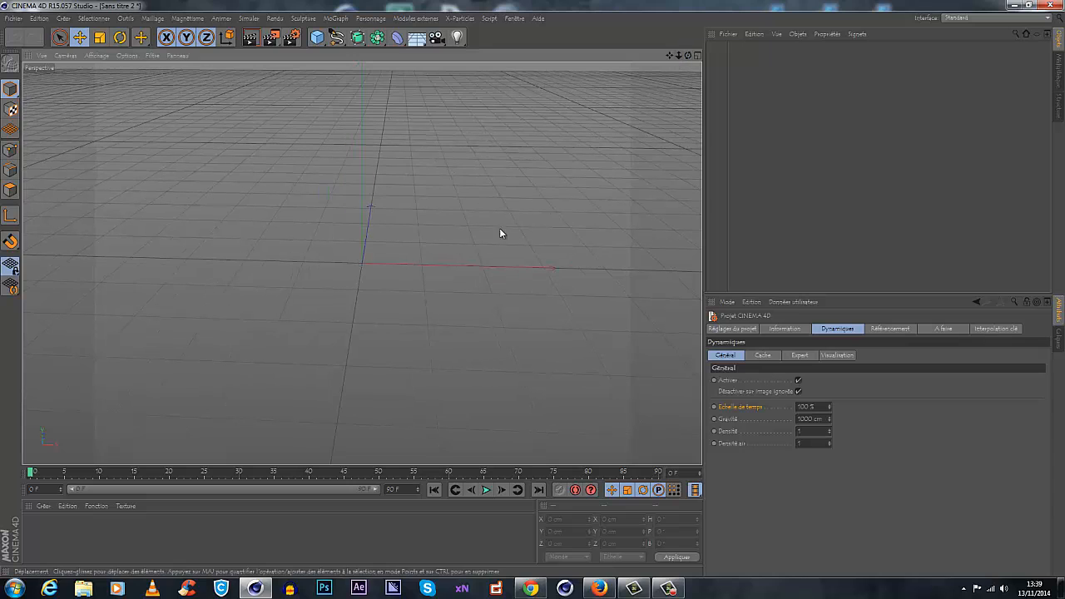
key("shift+c")
type("sc")
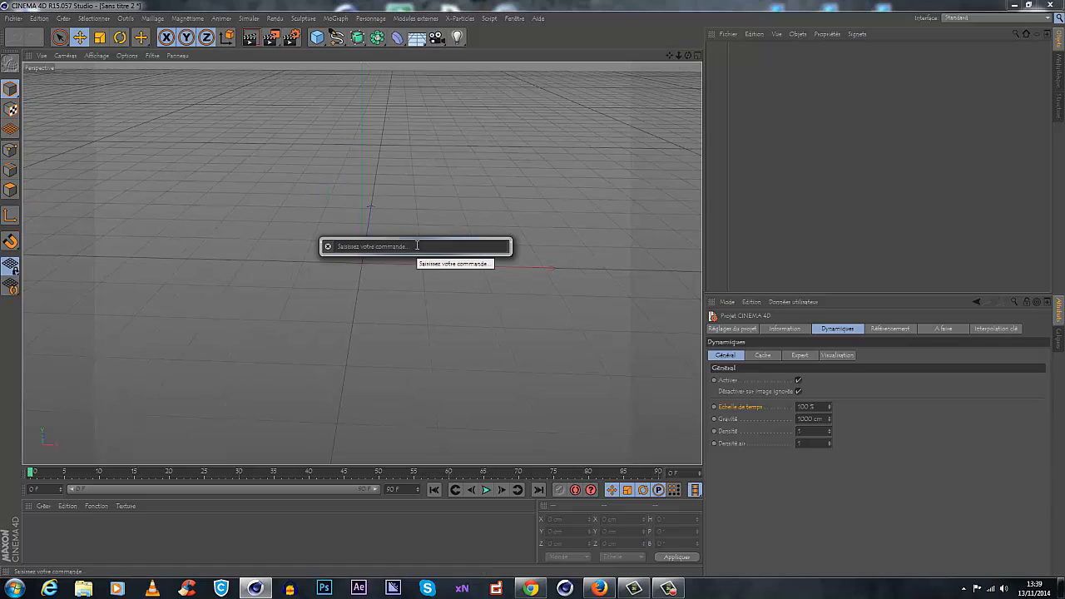
type("l")
key("Return")
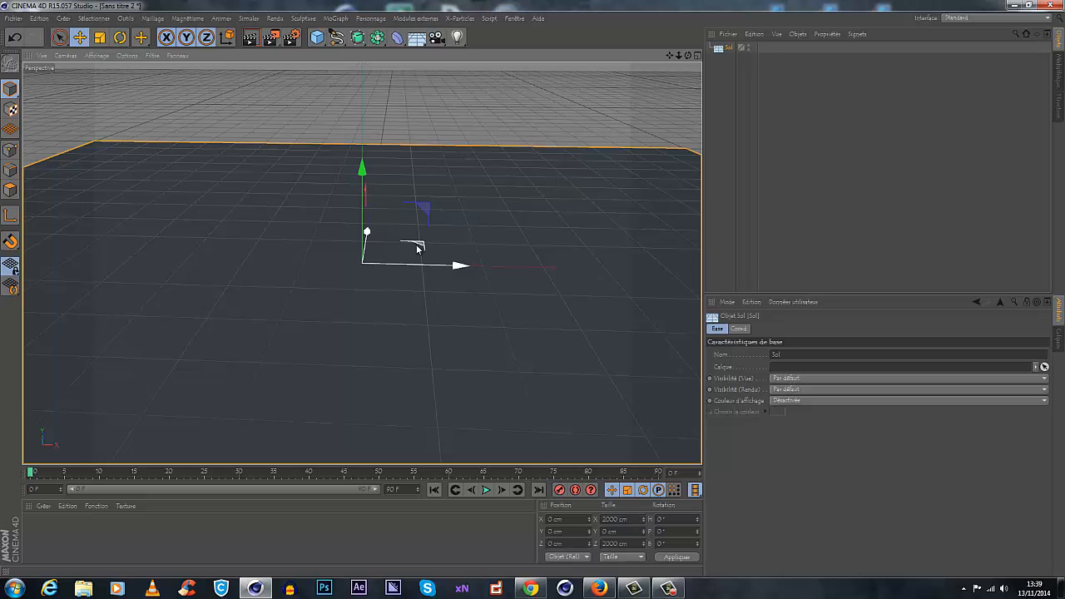
Add a sphere primitive at the scene origin
key("shift+c")
type("sph")
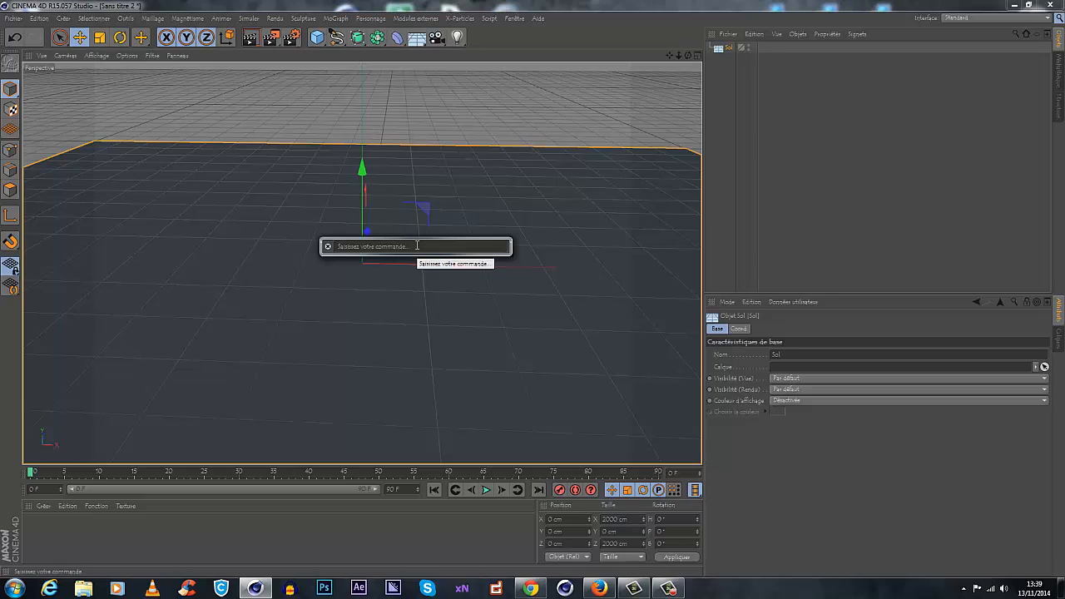
key("Return")
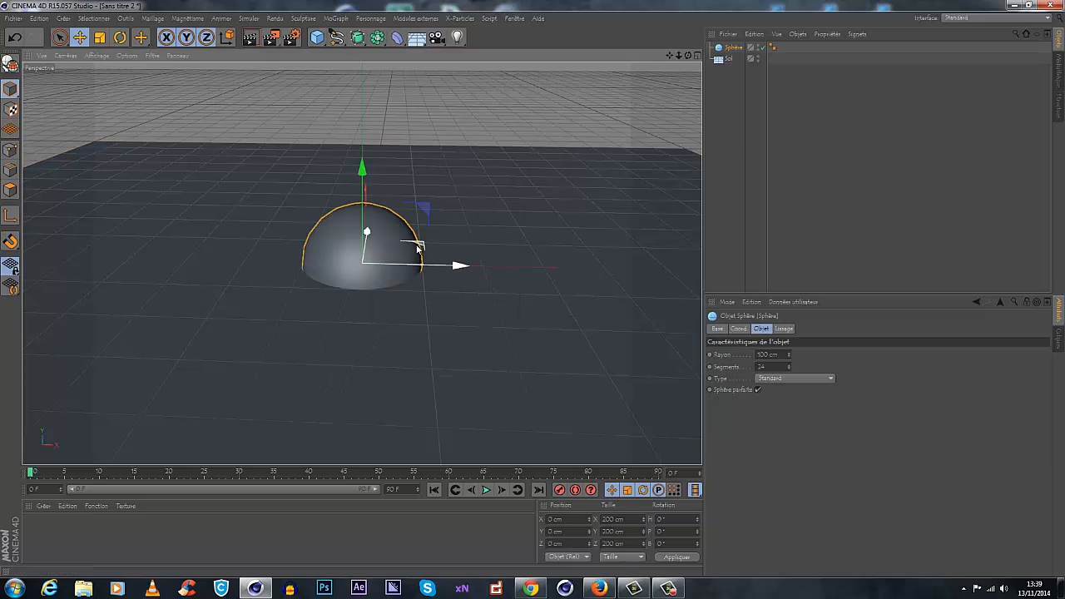
Add a MoGraph Cloneur object and a cube primitive to the scene
key("shift+c")
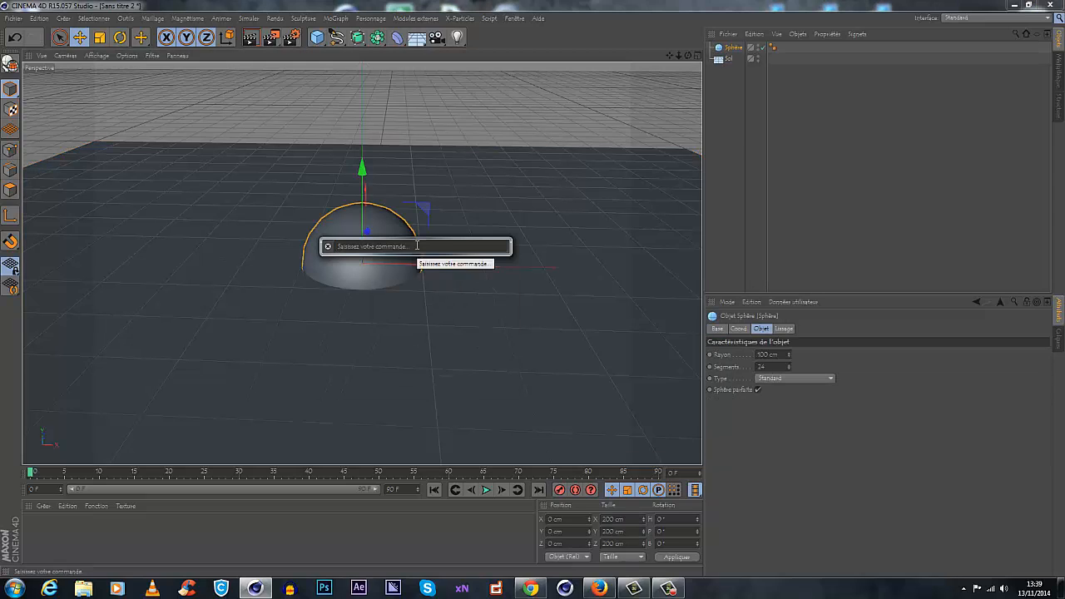
type("cloner")
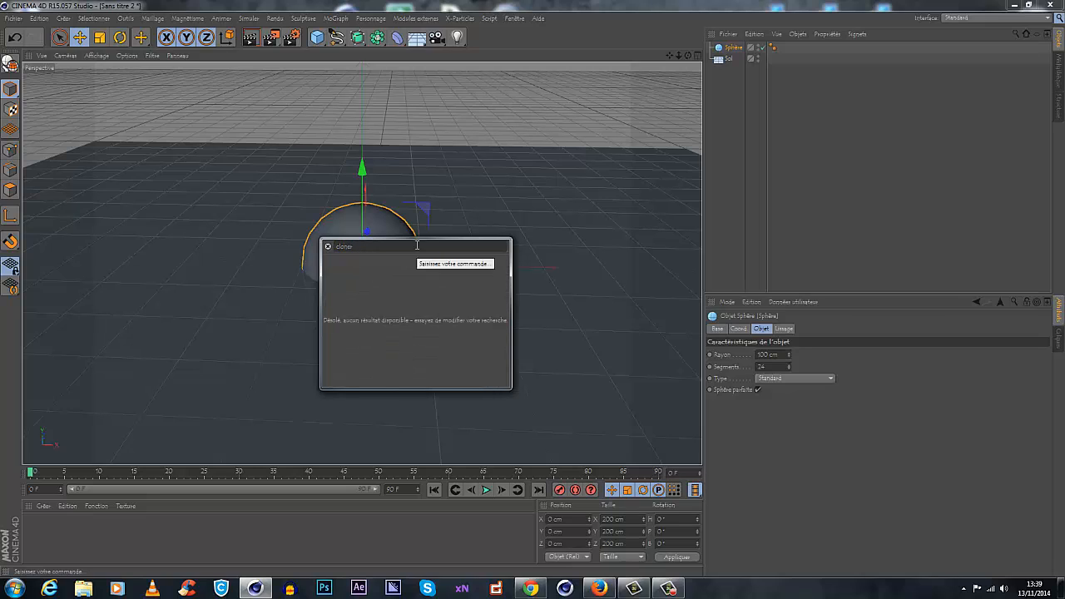
key("BackSpace")
key("Return")
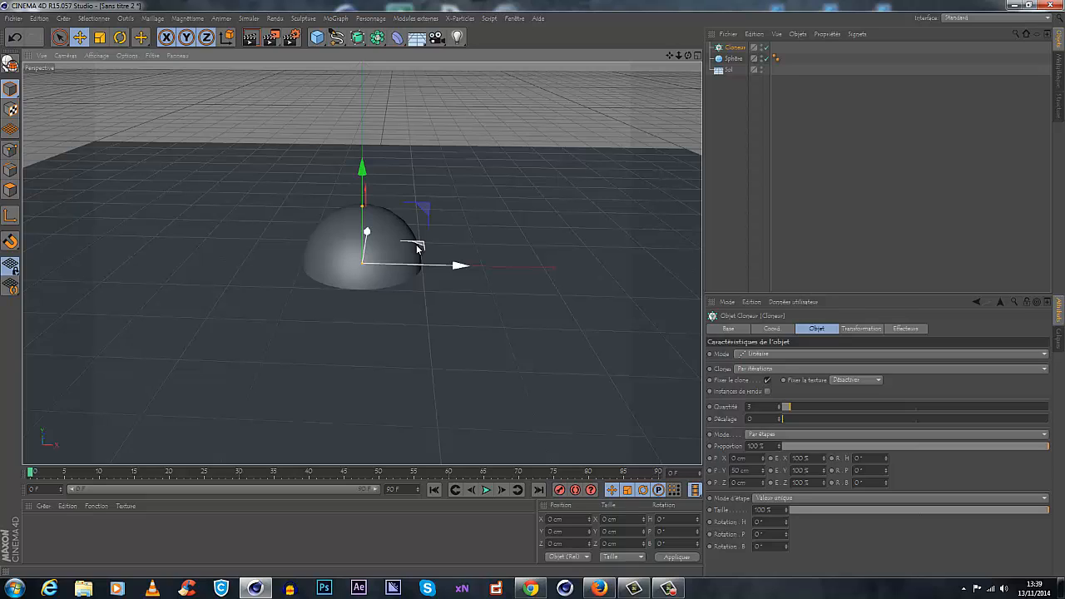
key("shift+c")
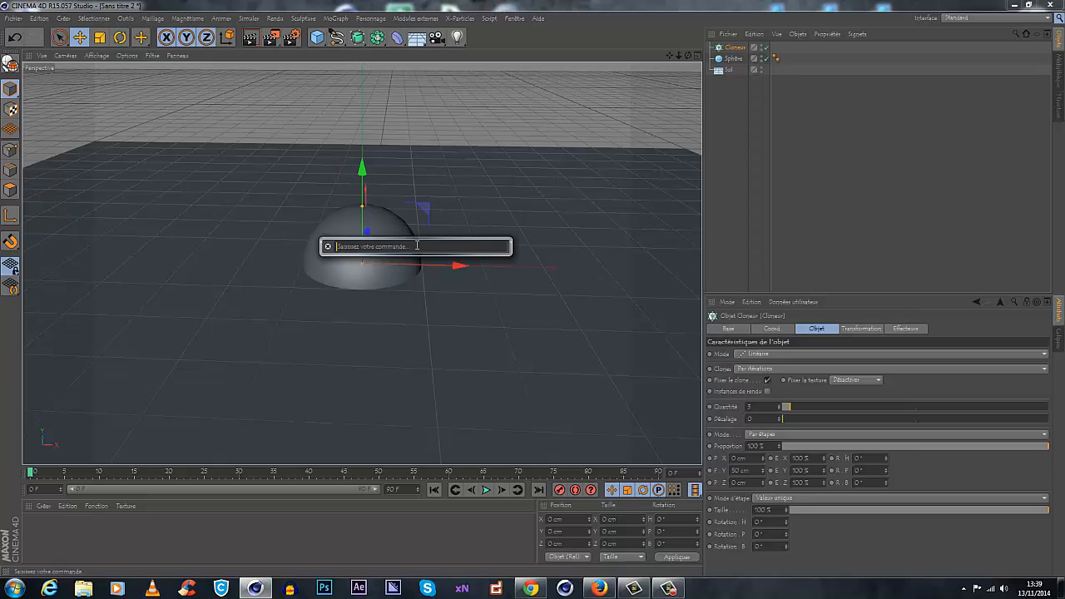
type("cu")
key("Return")
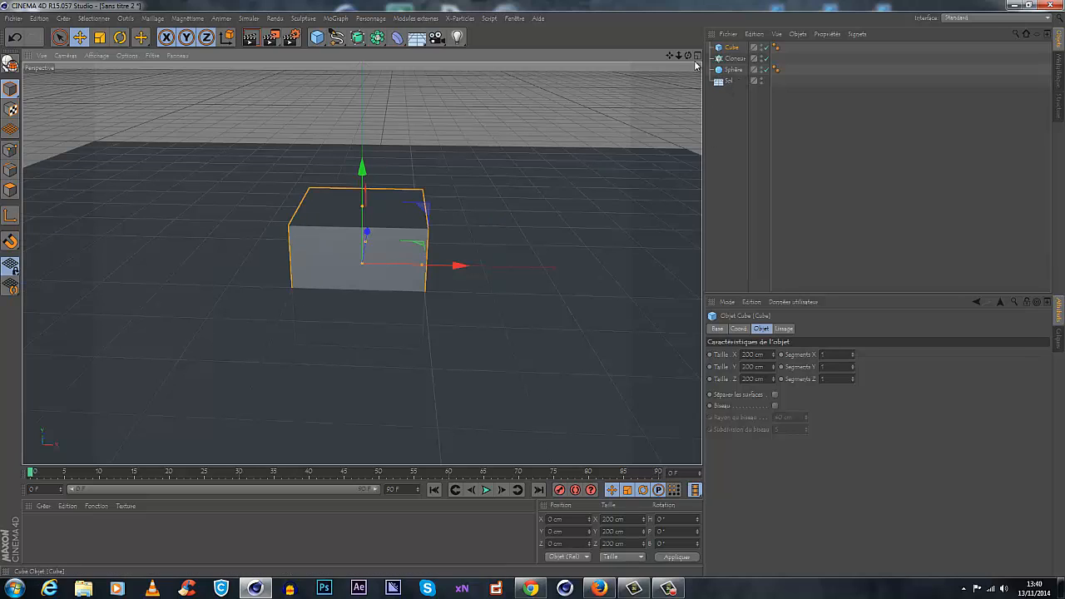
Delete the Sol floor object from the scene
left_click(729, 81)
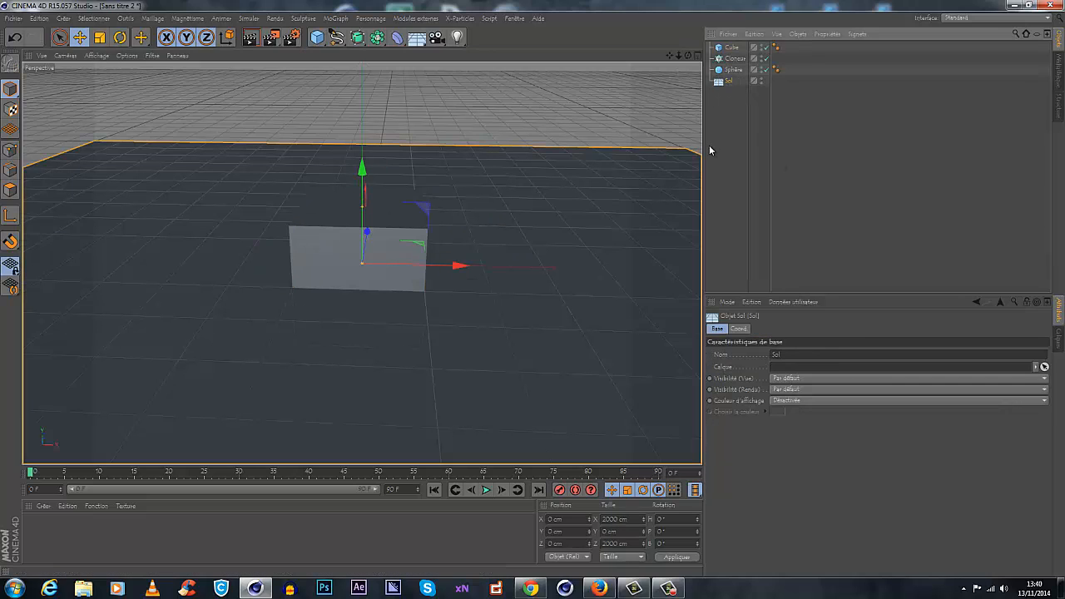
key("Delete")
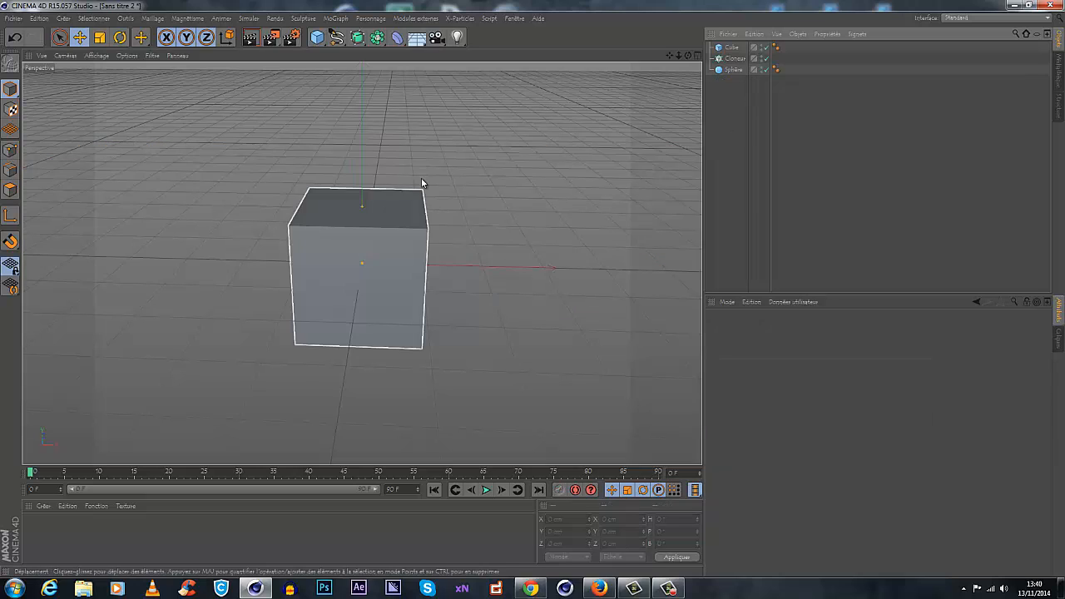
Scale the cube down uniformly to about 20 cm per side and hide the sphere in the viewport
key("t")
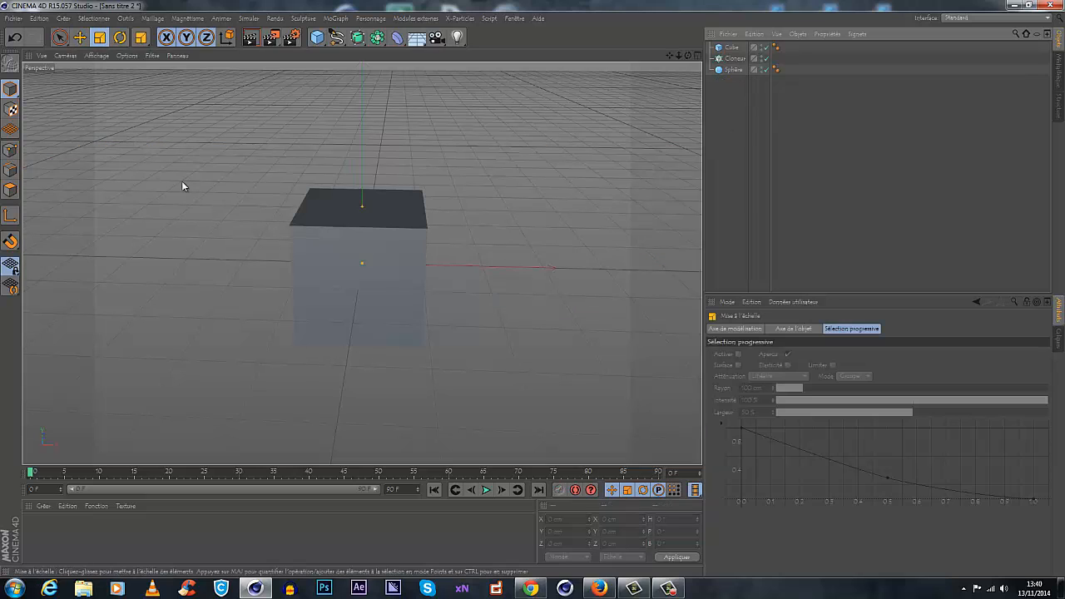
left_click(731, 48)
left_click_drag(522, 197, 285, 311)
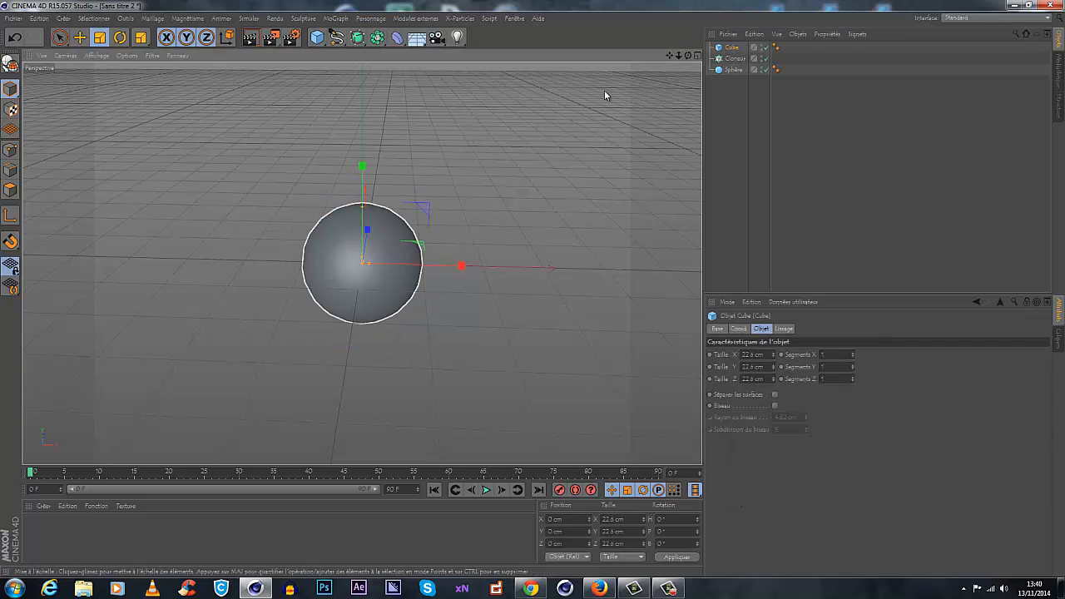
left_click(764, 66)
left_click_drag(380, 340, 362, 345)
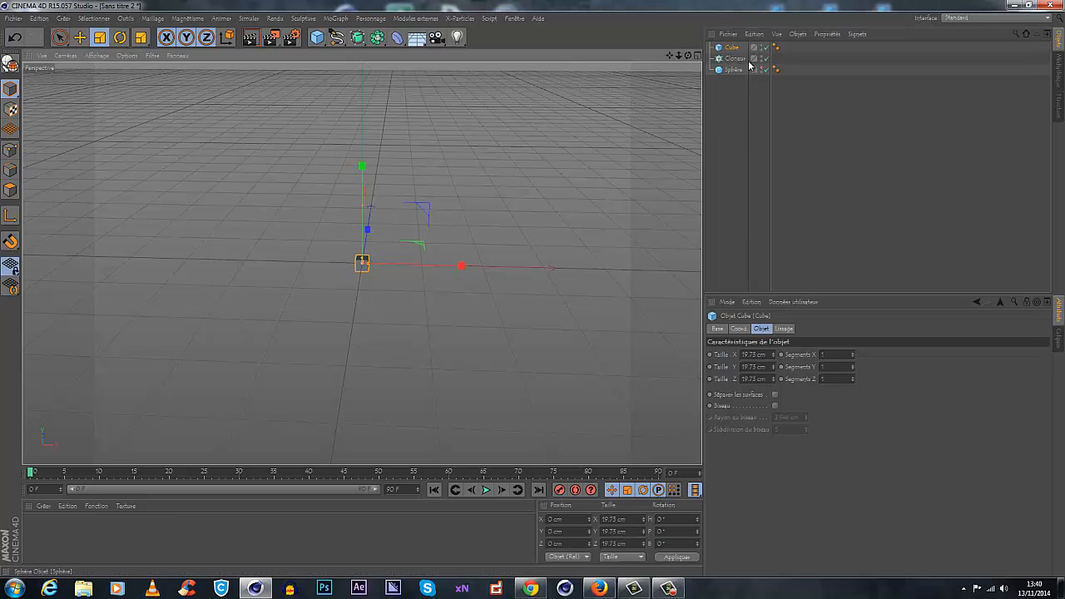
Make the cube a child of the Cloneur and set the cloning mode to Répartition sur une grille
left_click_drag(731, 48, 732, 60)
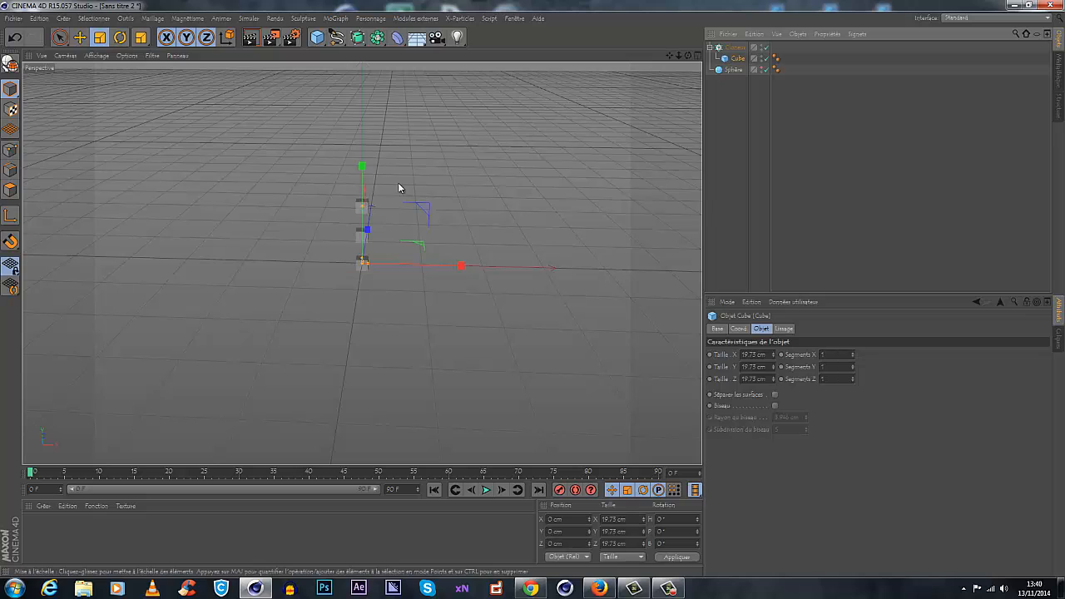
left_click(735, 47)
left_click(766, 359)
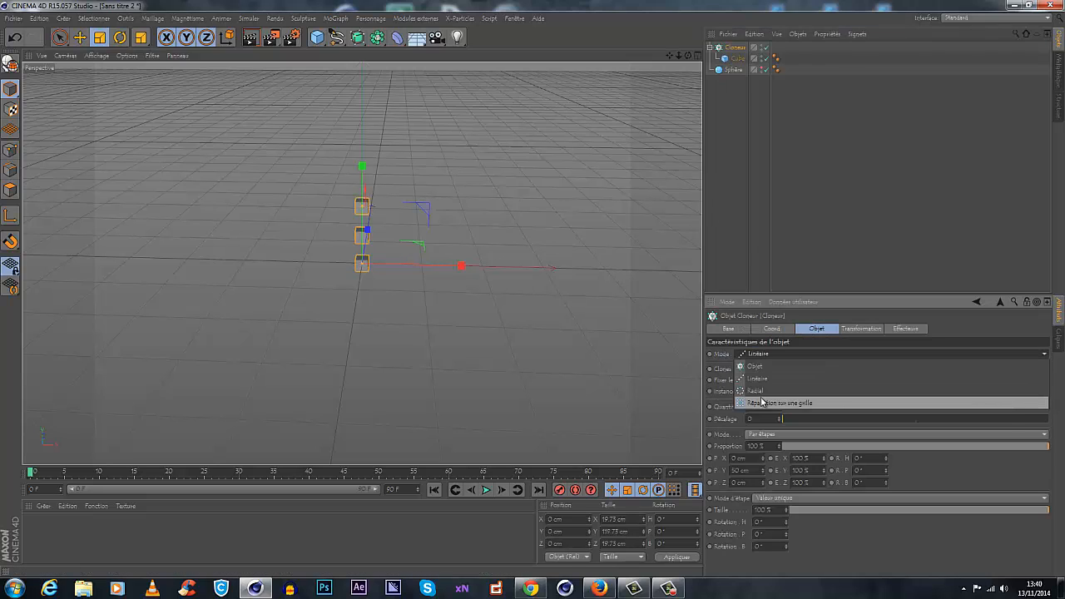
left_click(765, 402)
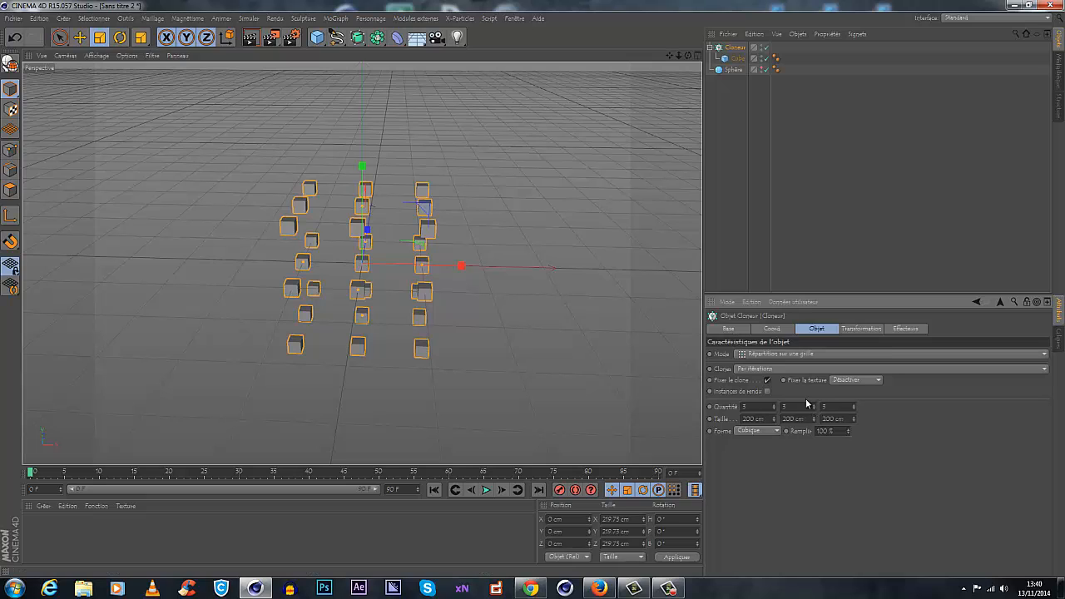
Set the clone grid's Y quantity to 10 and its Y size to 400 cm
type("10")
left_click(799, 419)
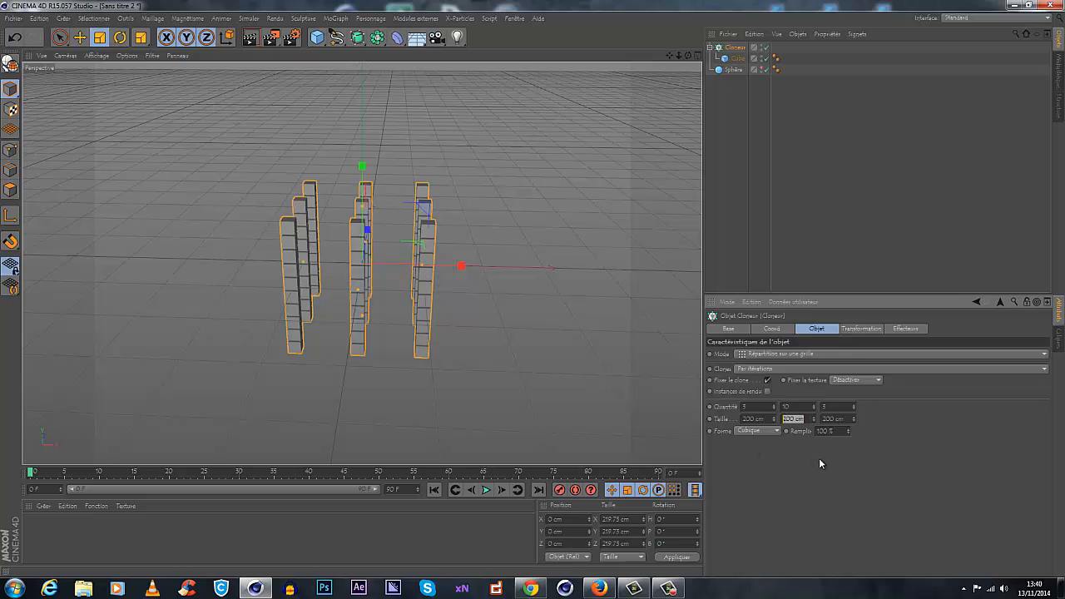
type("400")
key("Return")
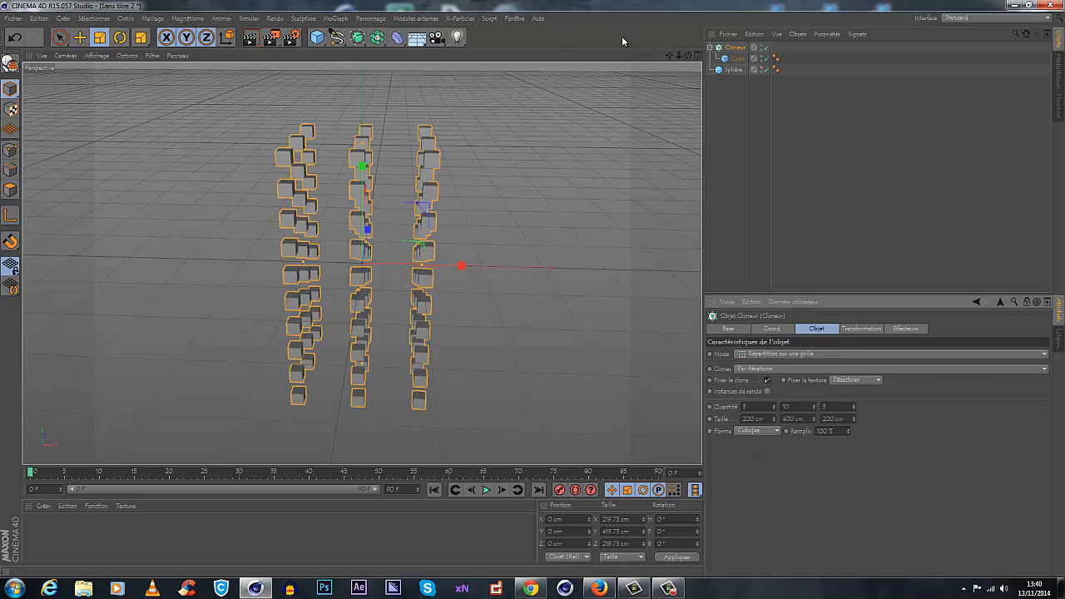
Set both the X and Z sizes of the clone grid to 150 cm
left_click_drag(688, 55, 824, 357)
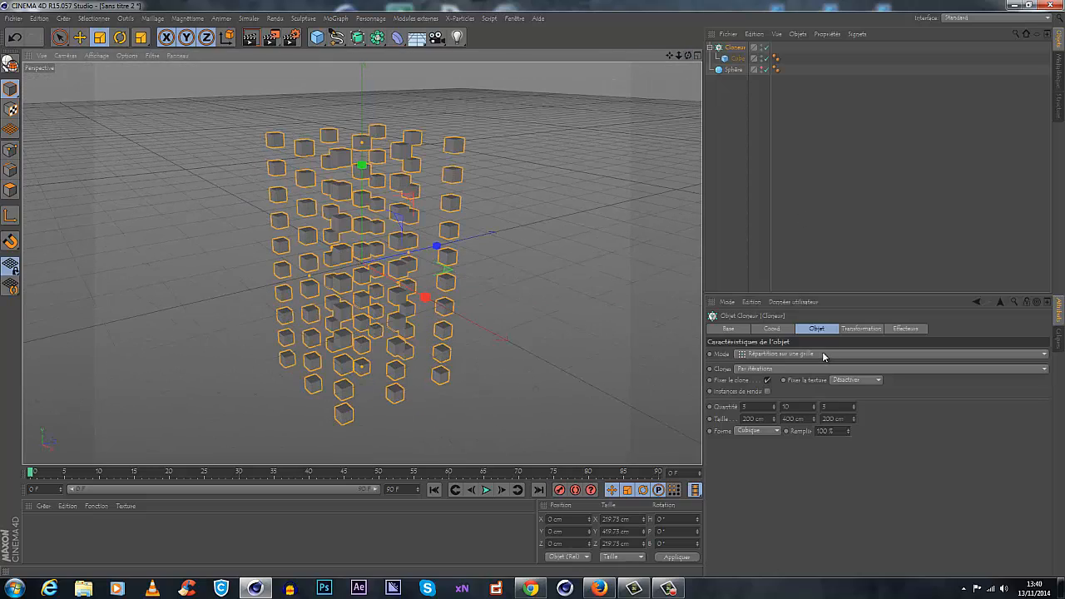
left_click(772, 418)
type("150")
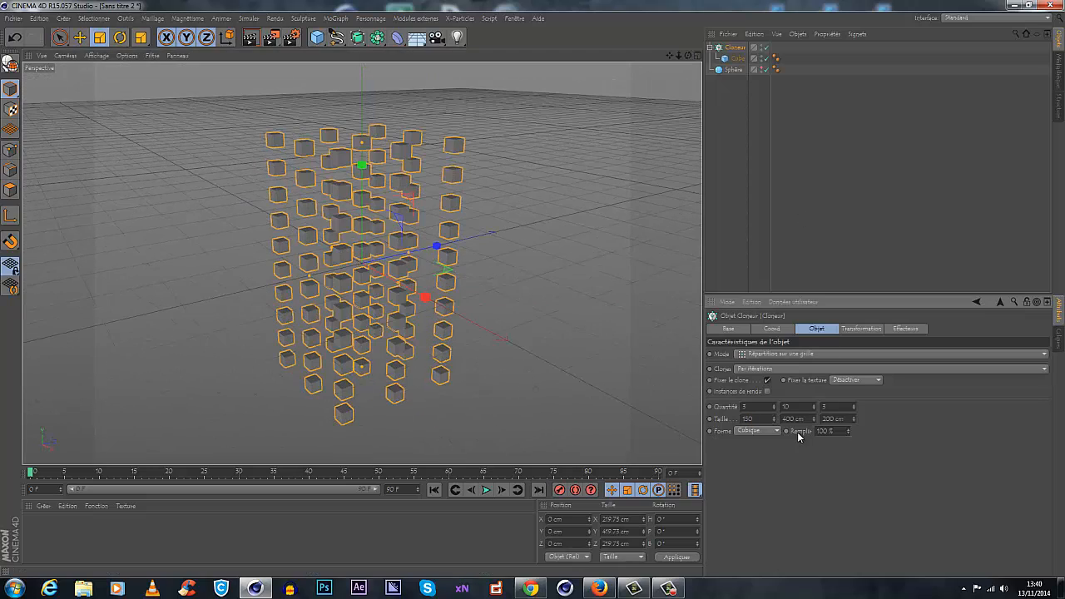
left_click(832, 419)
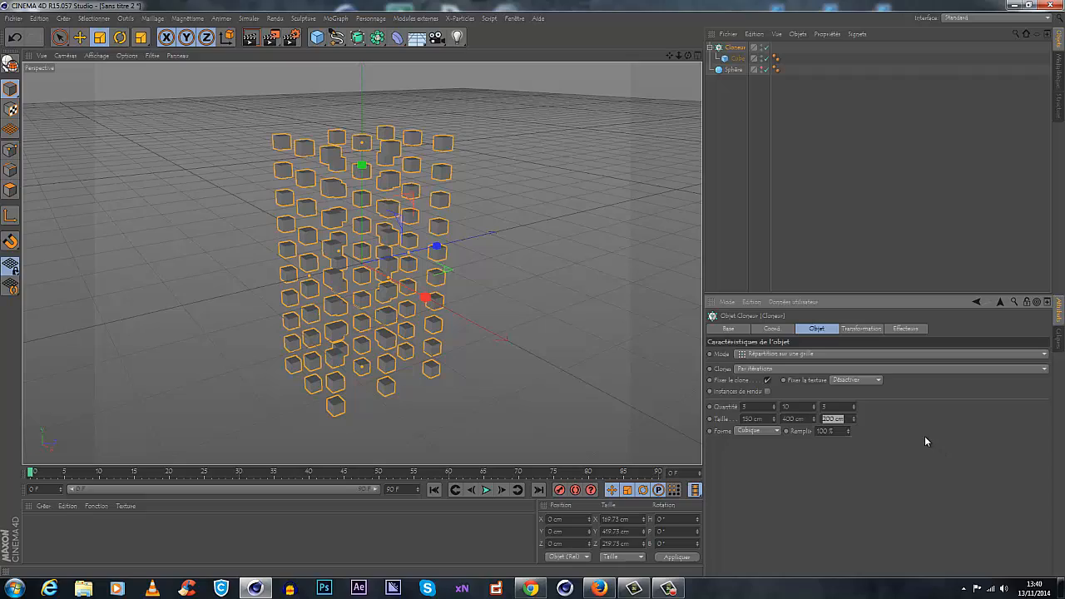
type("150")
key("Return")
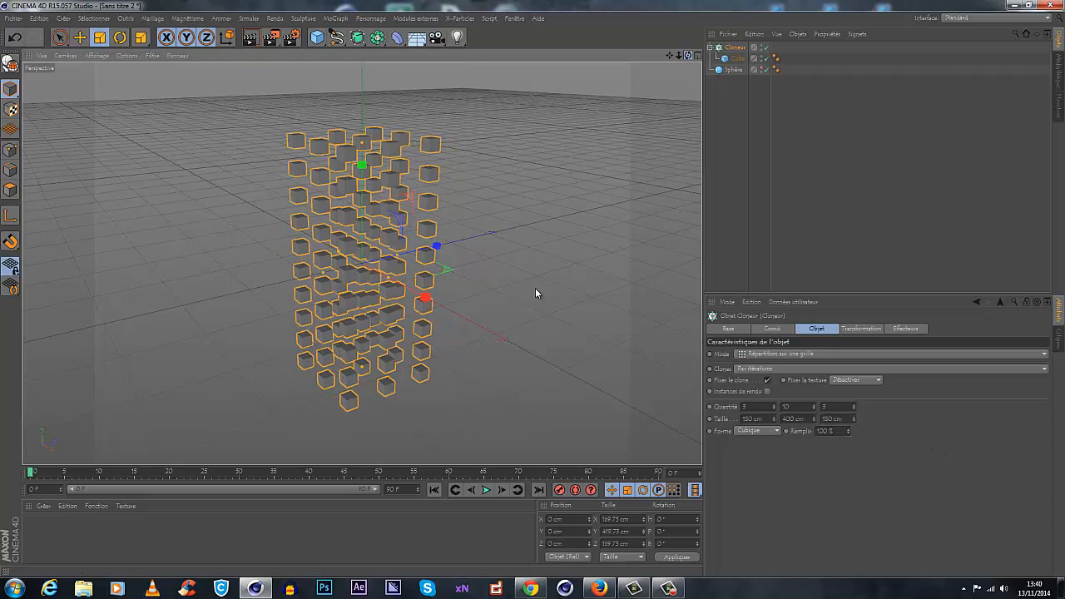
Raise the Cloneur along the Y axis to a height of about 624 cm above the origin
left_click_drag(535, 288, 532, 288)
left_click_drag(678, 56, 534, 287)
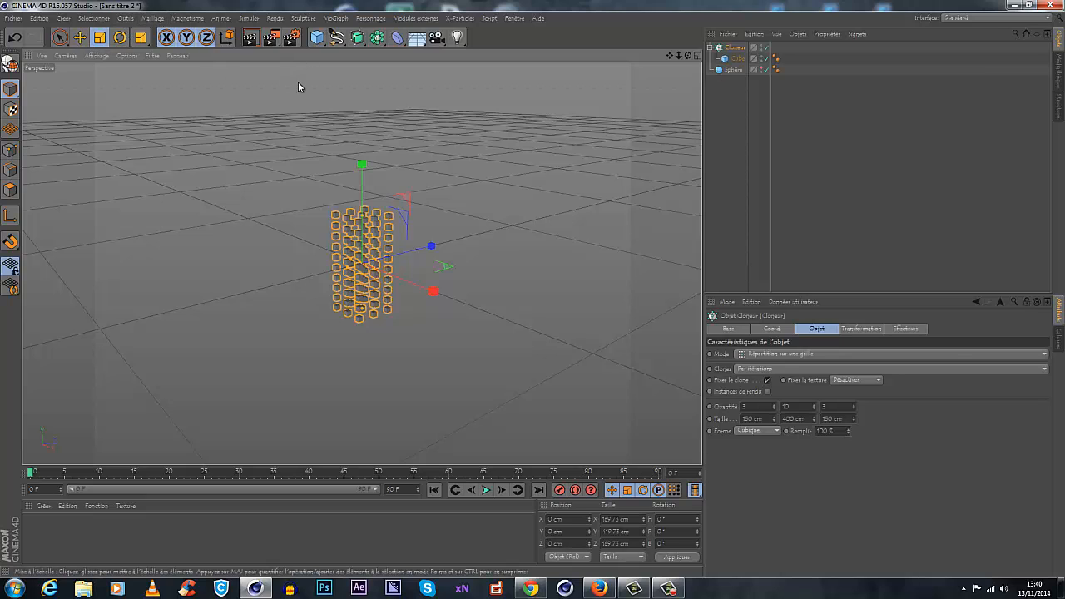
left_click(79, 36)
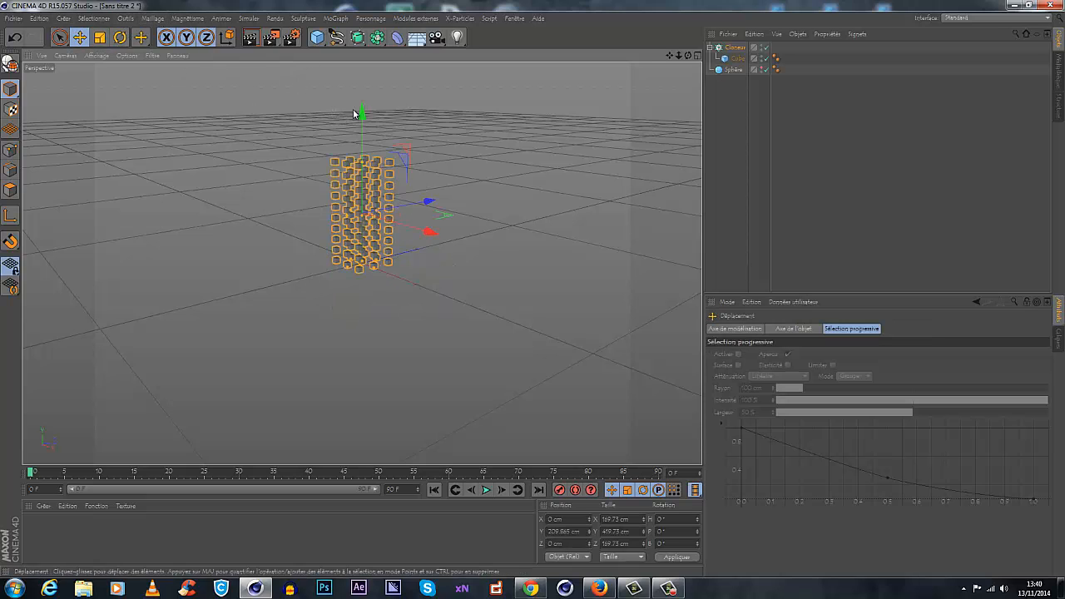
left_click_drag(359, 112, 361, 72)
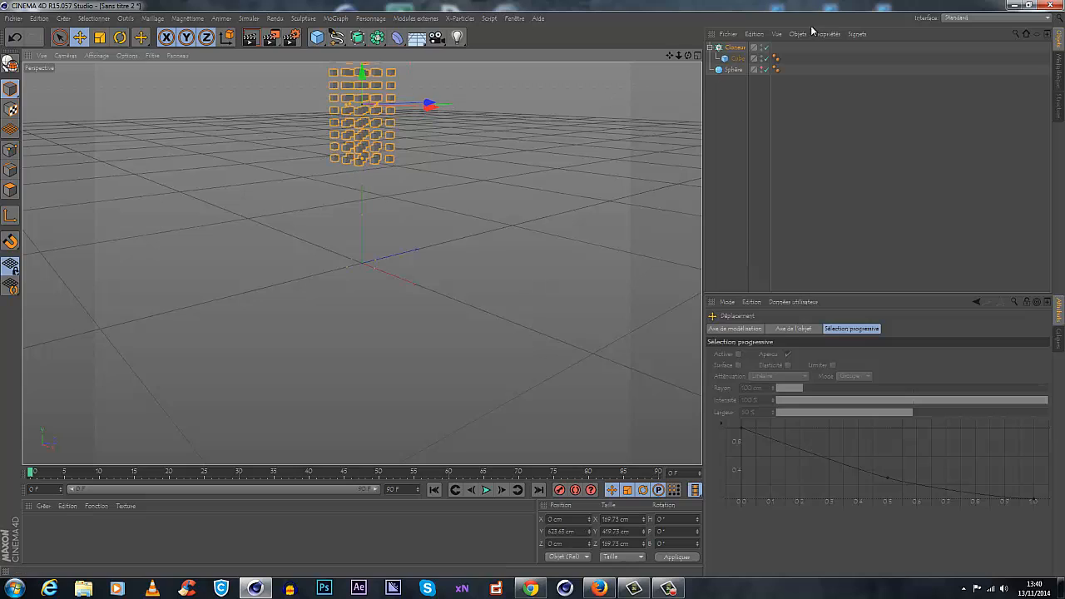
Show the sphere in the viewport again and change its type to Hémisphère
left_click(749, 71)
left_click(762, 69)
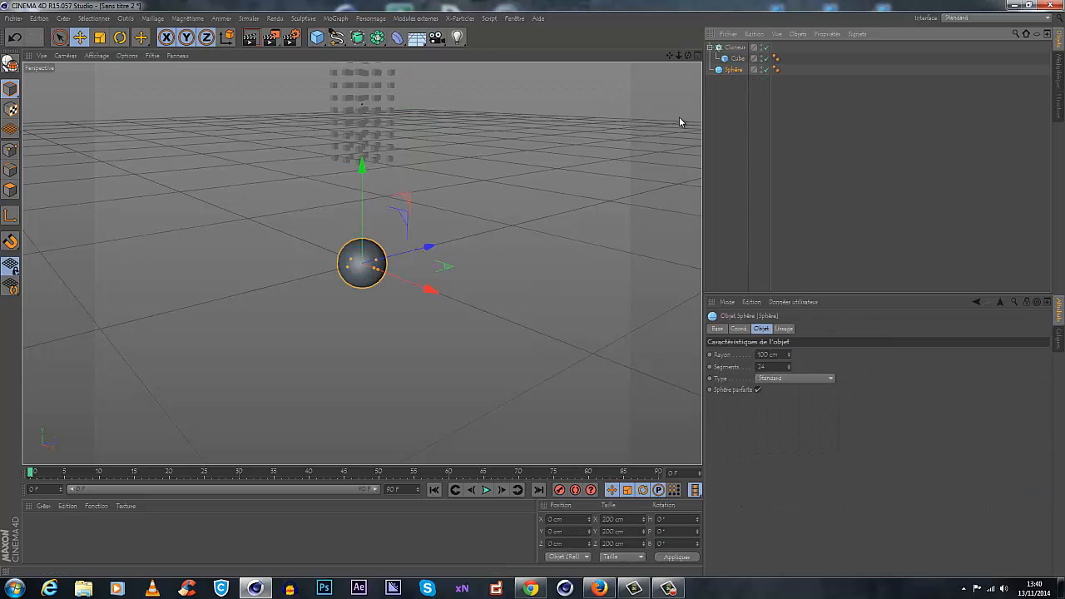
left_click(824, 379)
left_click(778, 452)
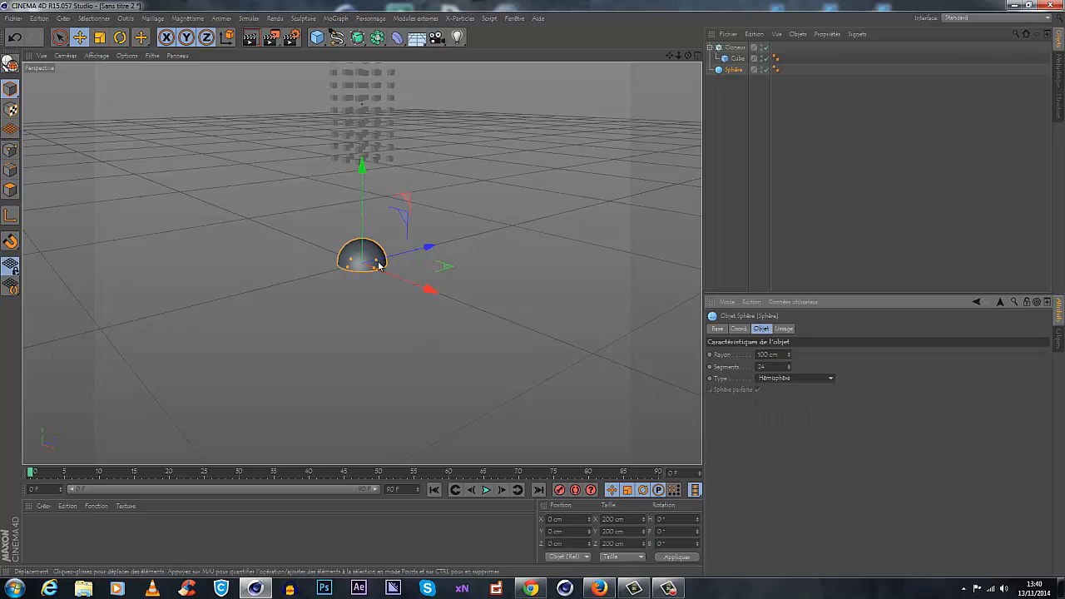
Rotate the hemisphere to 180° on the P axis and scale it up uniformly to about 665 cm
left_click(672, 532)
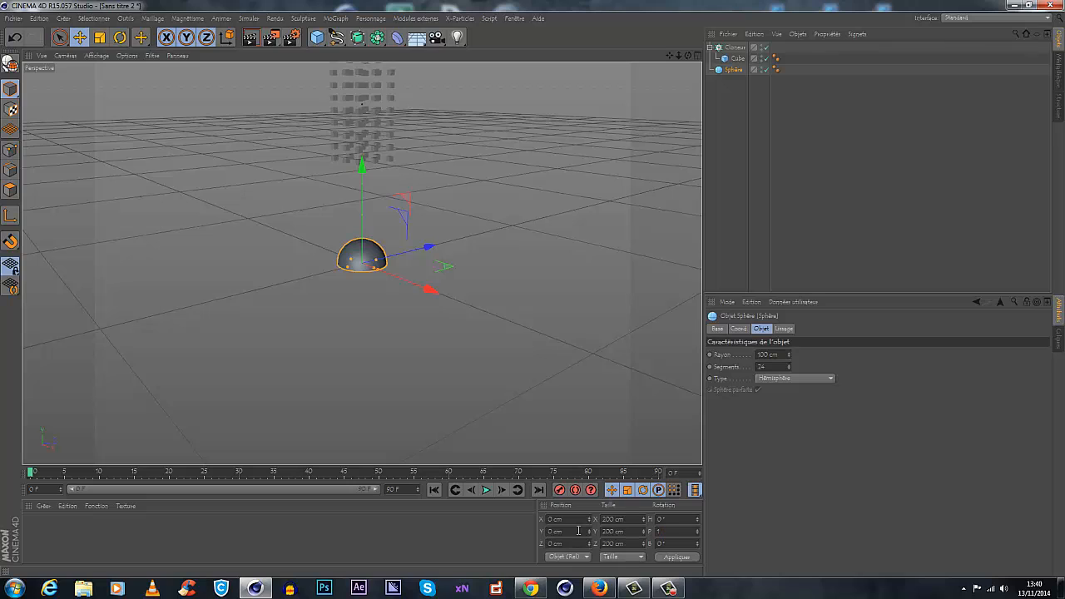
type("180")
key("Return")
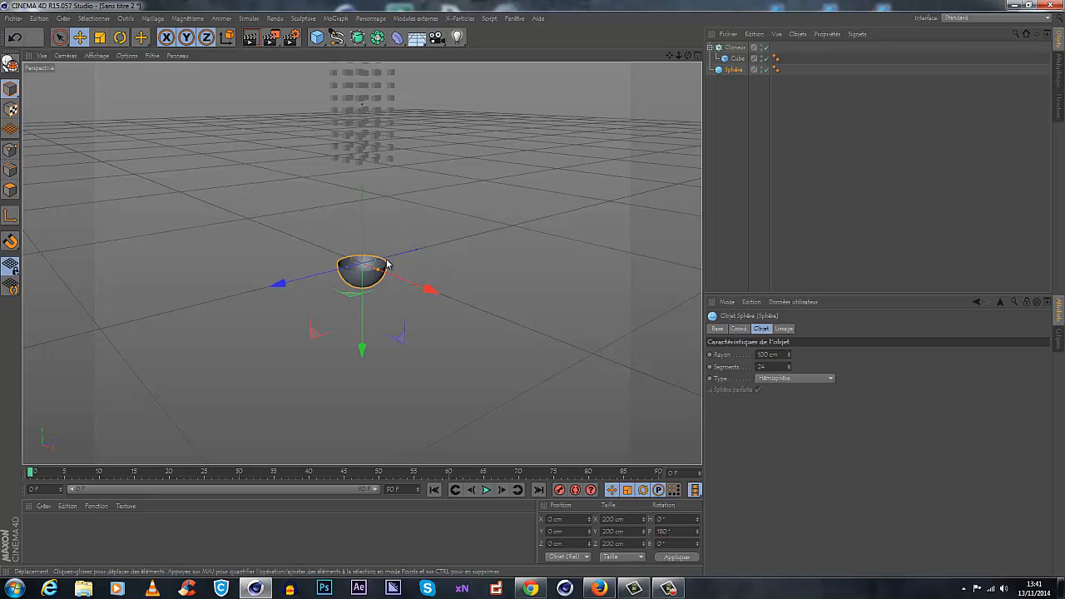
left_click(98, 40)
left_click_drag(549, 284, 524, 288)
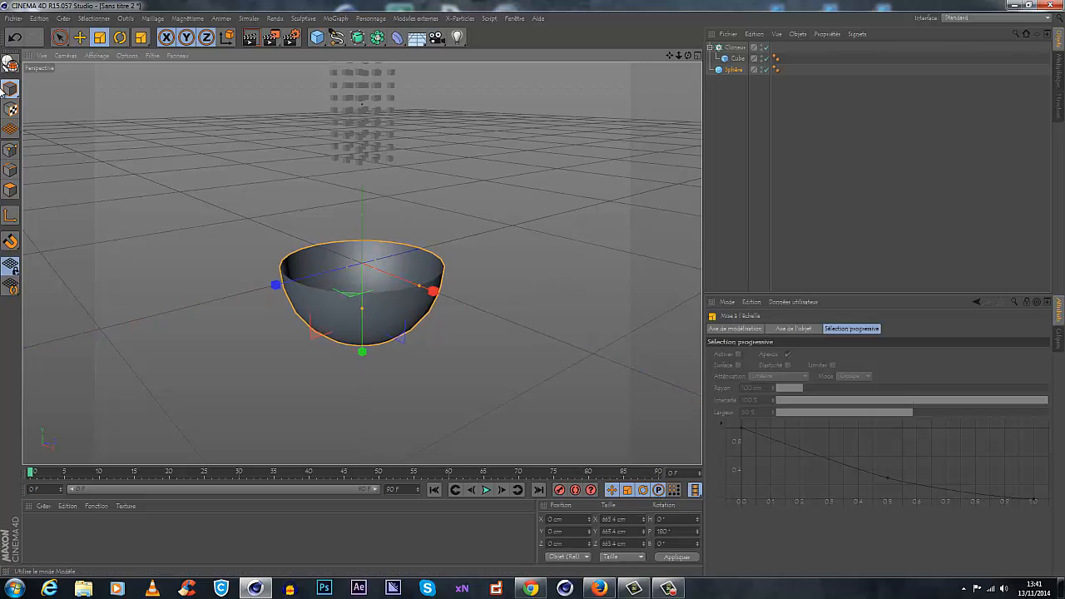
Flatten the hemisphere in object mode along its Y axis only, to a Y size of about 127 cm
left_click(10, 89)
left_click(51, 127)
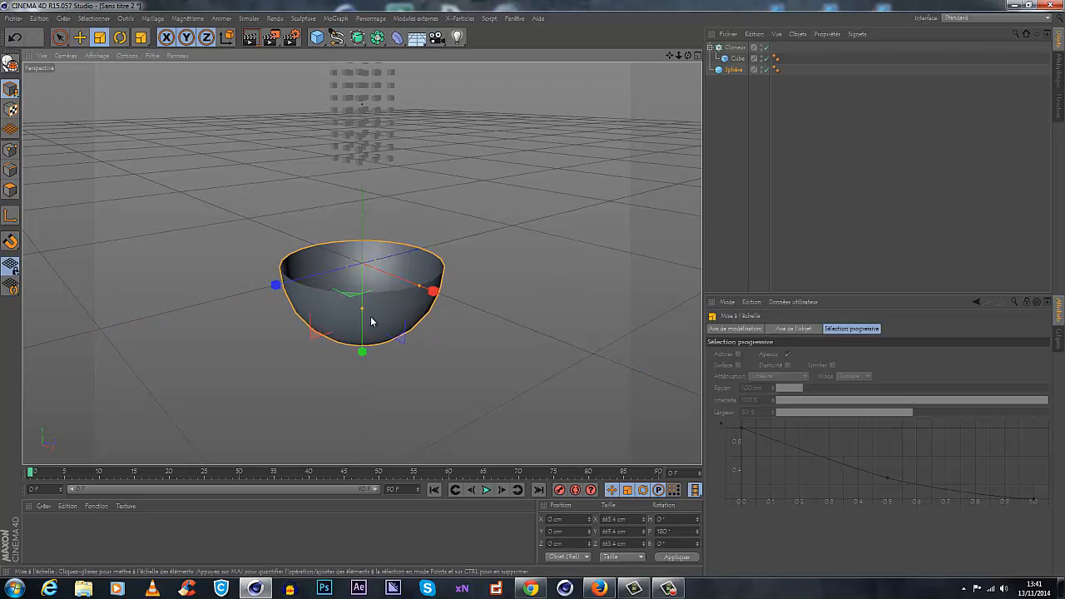
left_click_drag(362, 351, 365, 282)
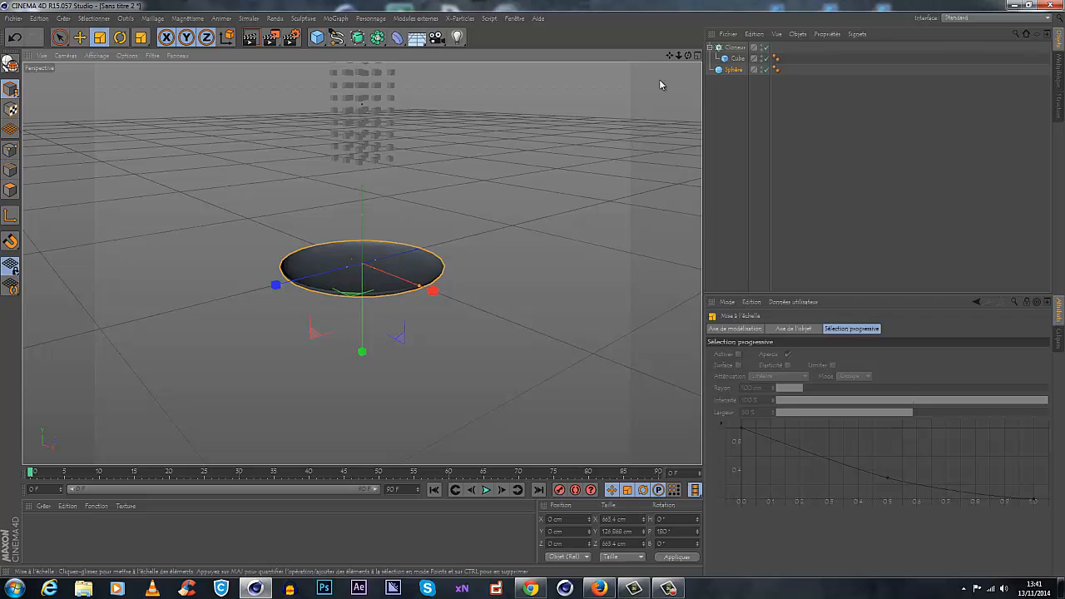
left_click_drag(689, 56, 512, 304)
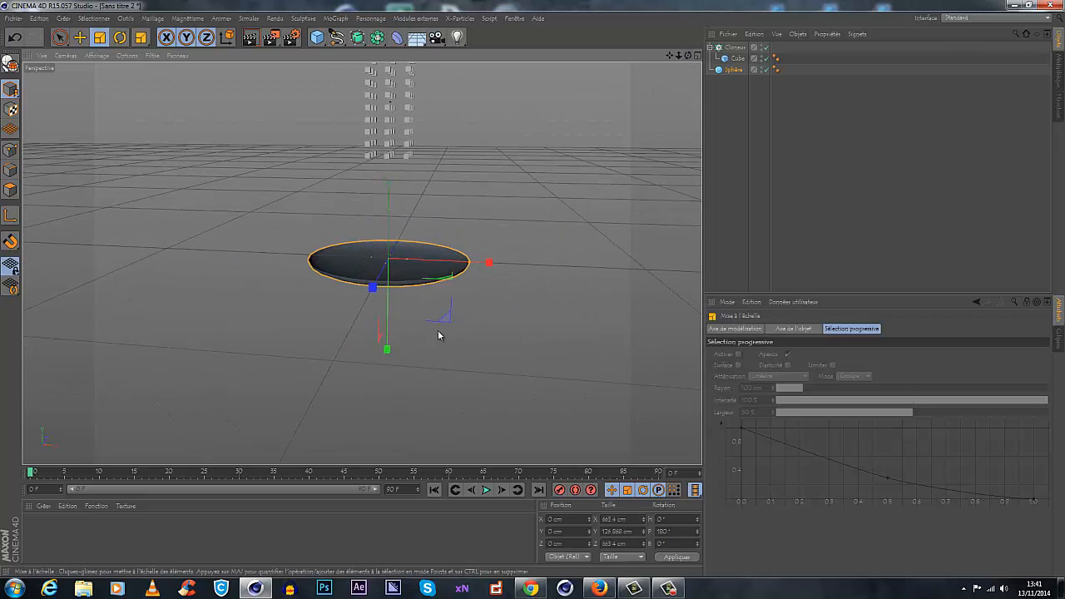
Stretch the hemisphere along its Y axis to a Y size of about 169 cm and give it a Corps collision tag
left_click_drag(388, 352, 387, 379)
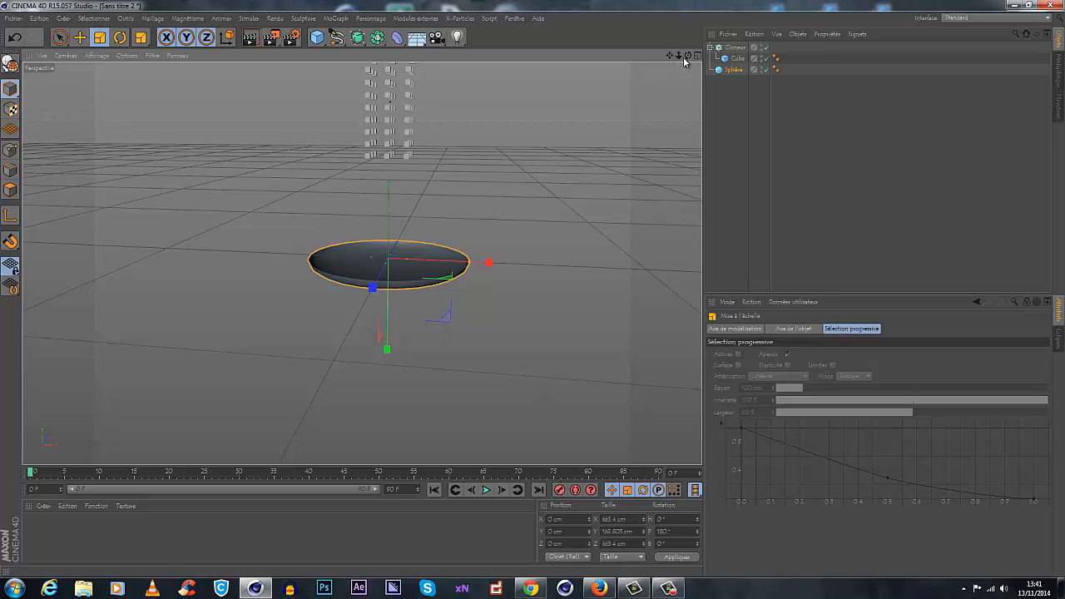
left_click_drag(689, 56, 520, 380)
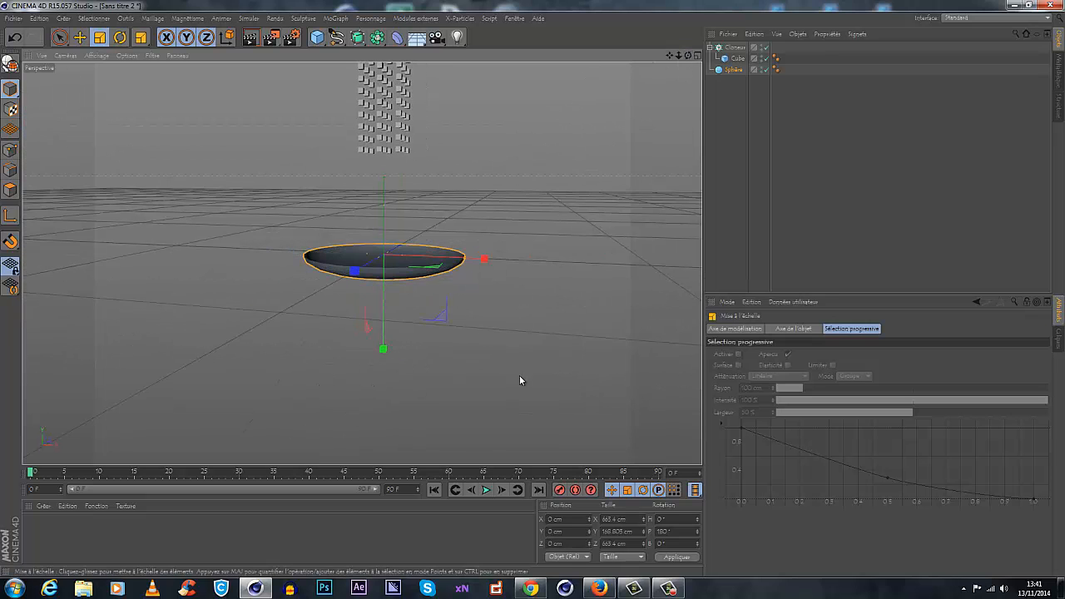
left_click(733, 69)
right_click(736, 70)
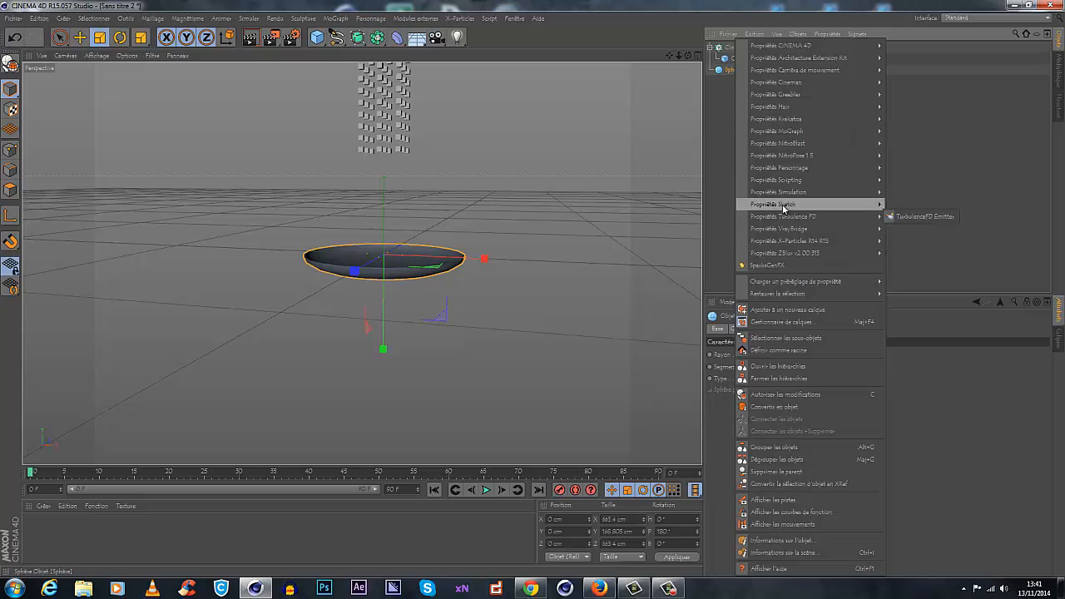
mouse_move(803, 194)
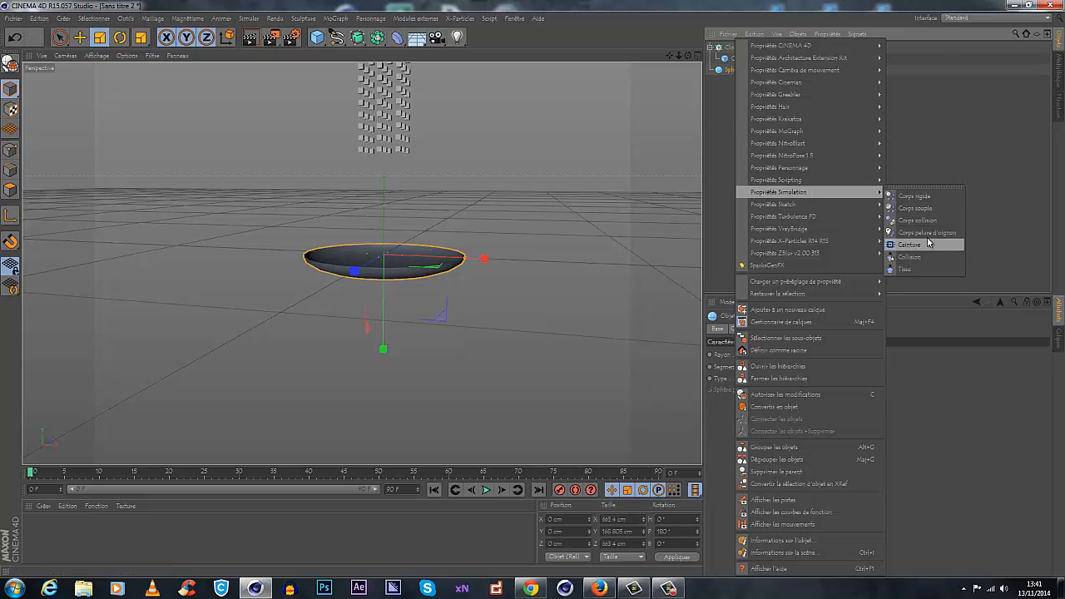
left_click(923, 220)
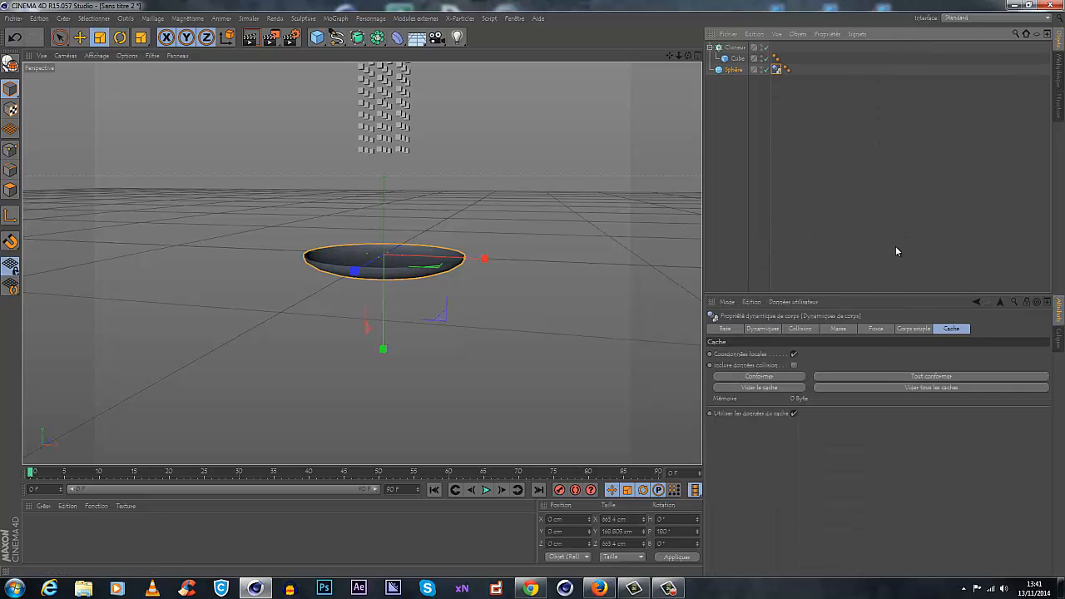
Set the collision shape of the hemisphere's dynamics tag to Maillage statique
left_click(801, 328)
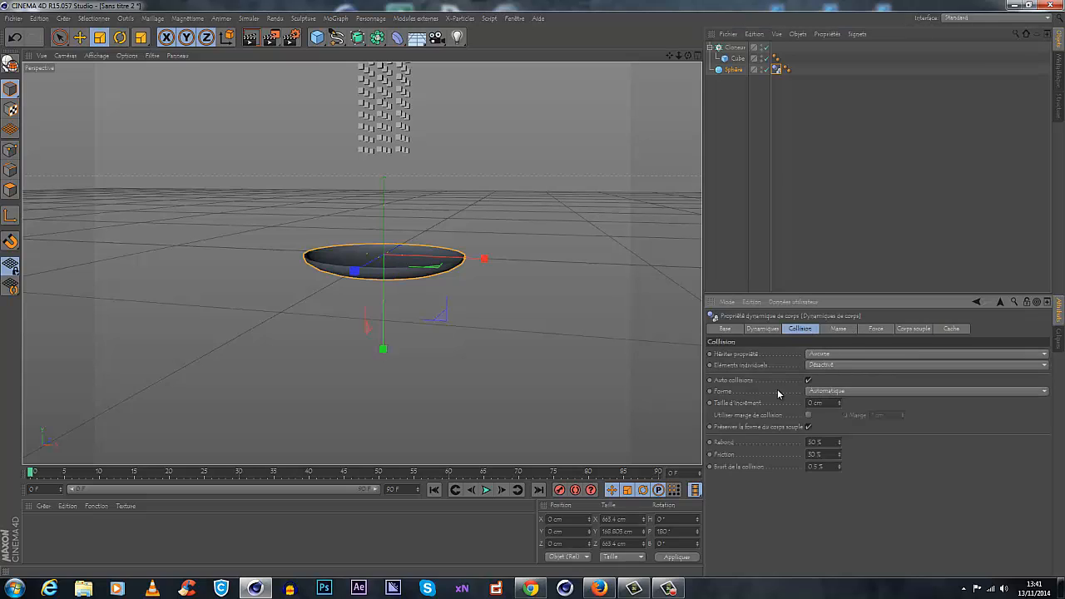
left_click(765, 328)
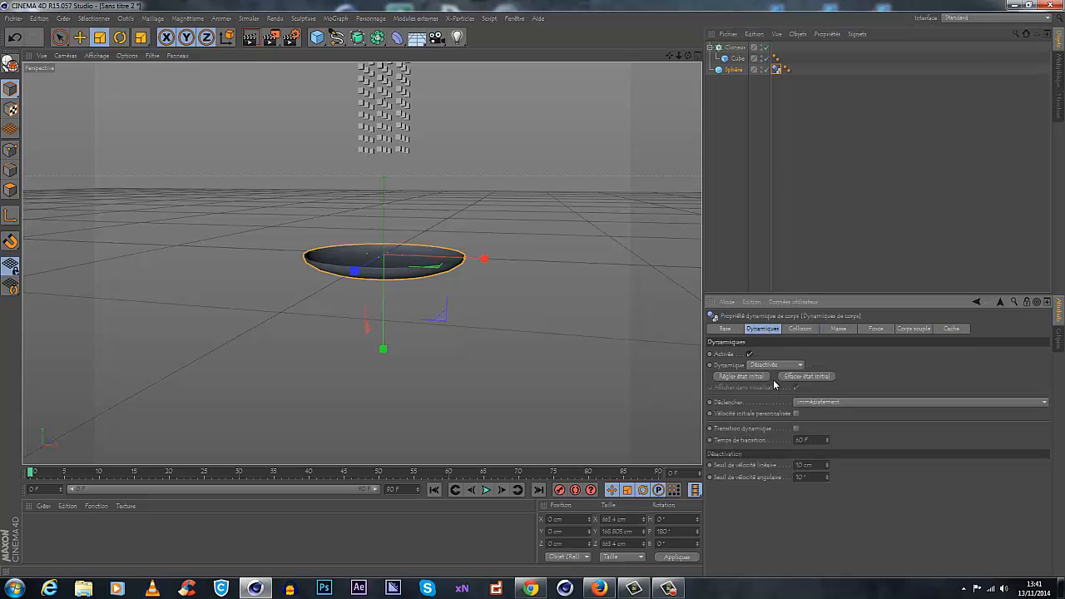
left_click(800, 329)
left_click(837, 391)
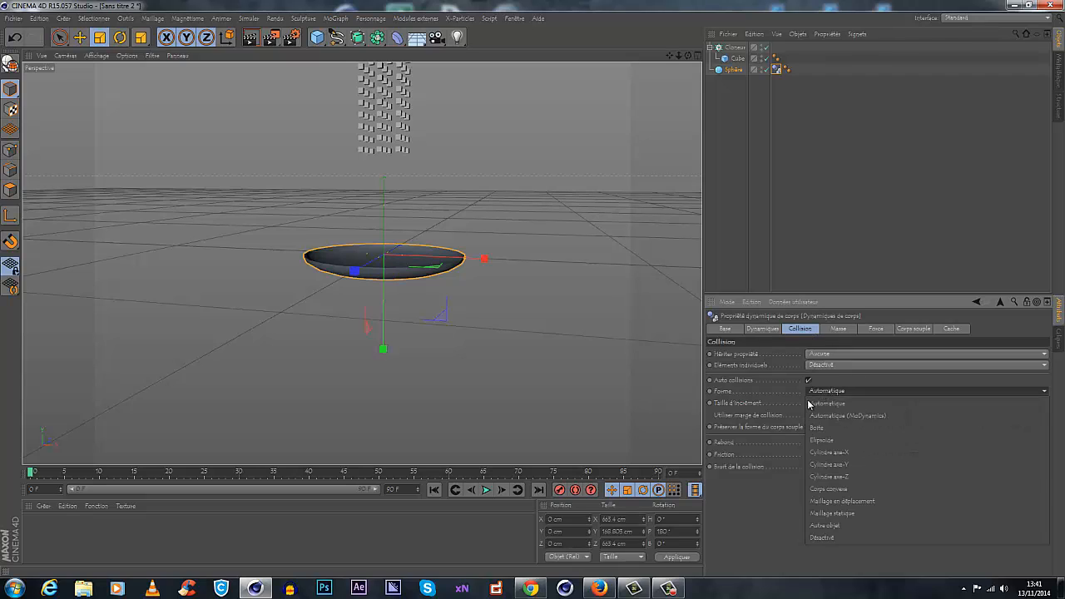
left_click(833, 512)
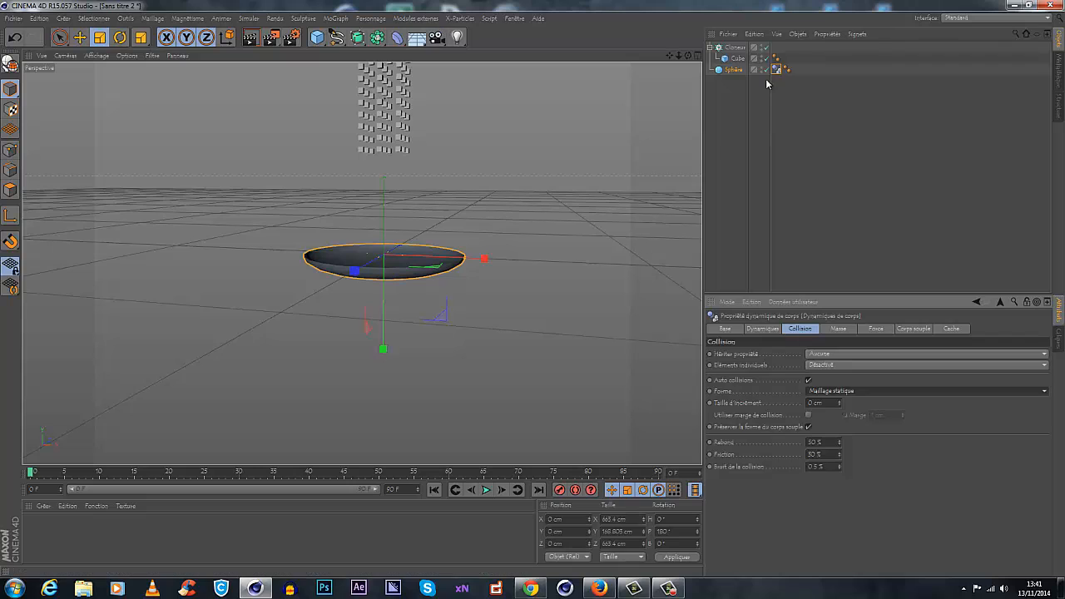
Add a Corps rigide simulation tag to the Cube inside the Cloneur
left_click(737, 59)
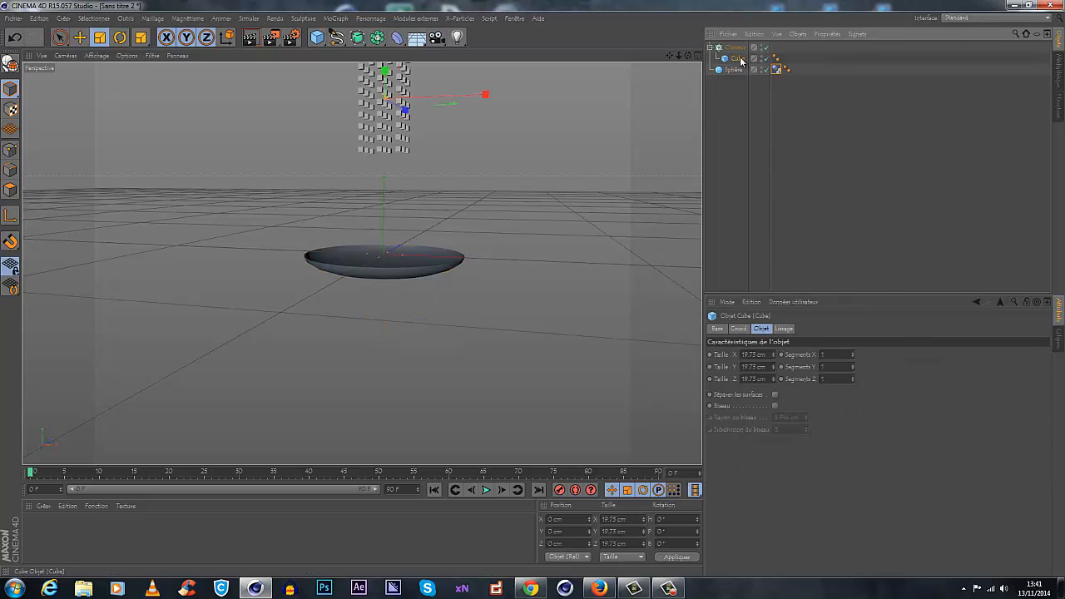
right_click(744, 60)
mouse_move(810, 194)
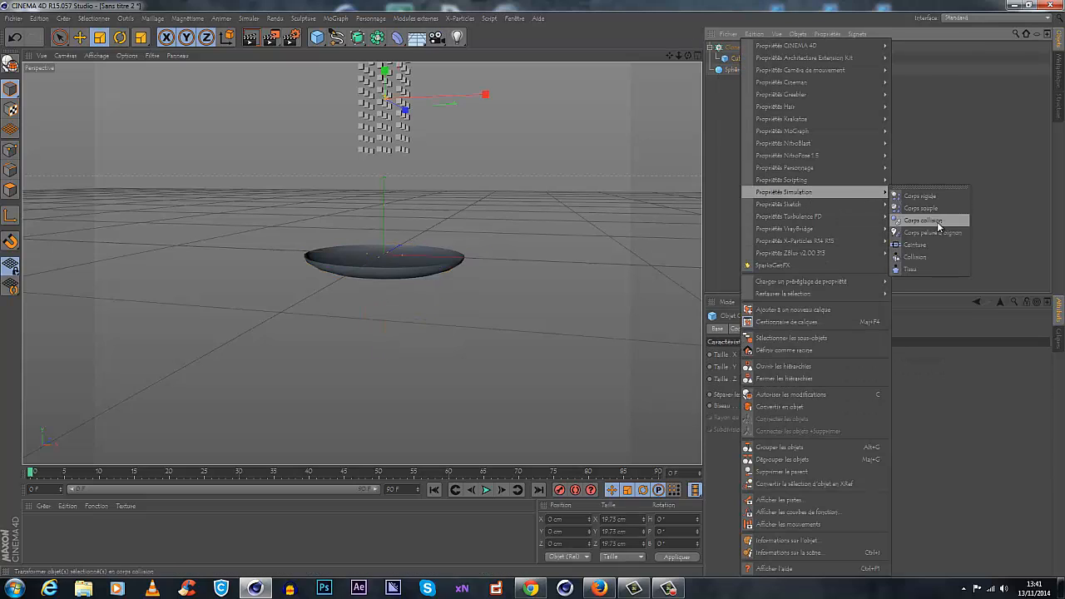
left_click(926, 196)
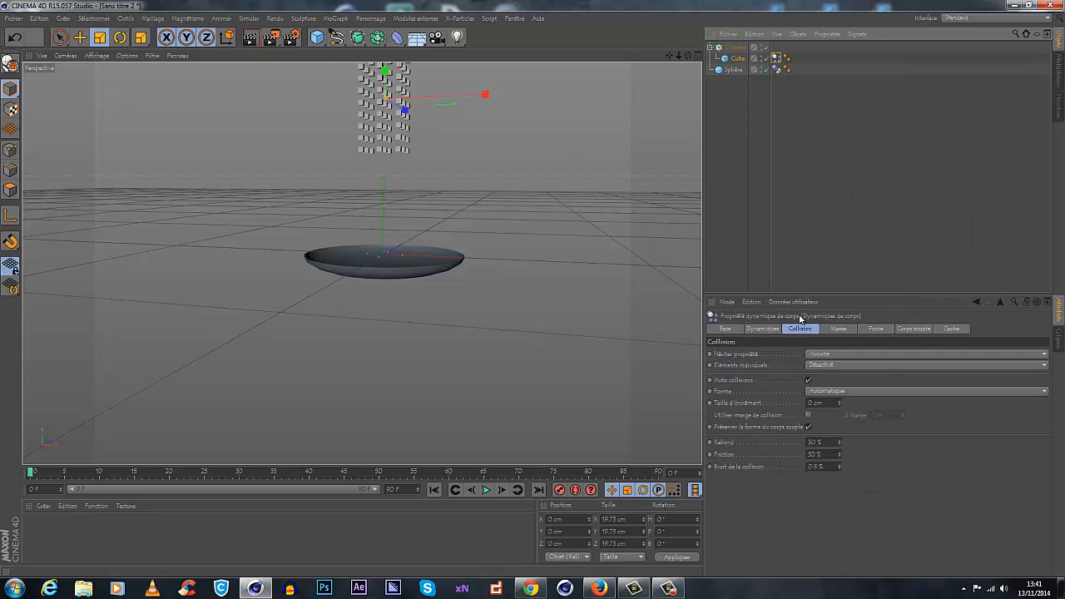
Set the Cube tag's collision Rebond to 5 % and Friction to 60 %
left_click(824, 441)
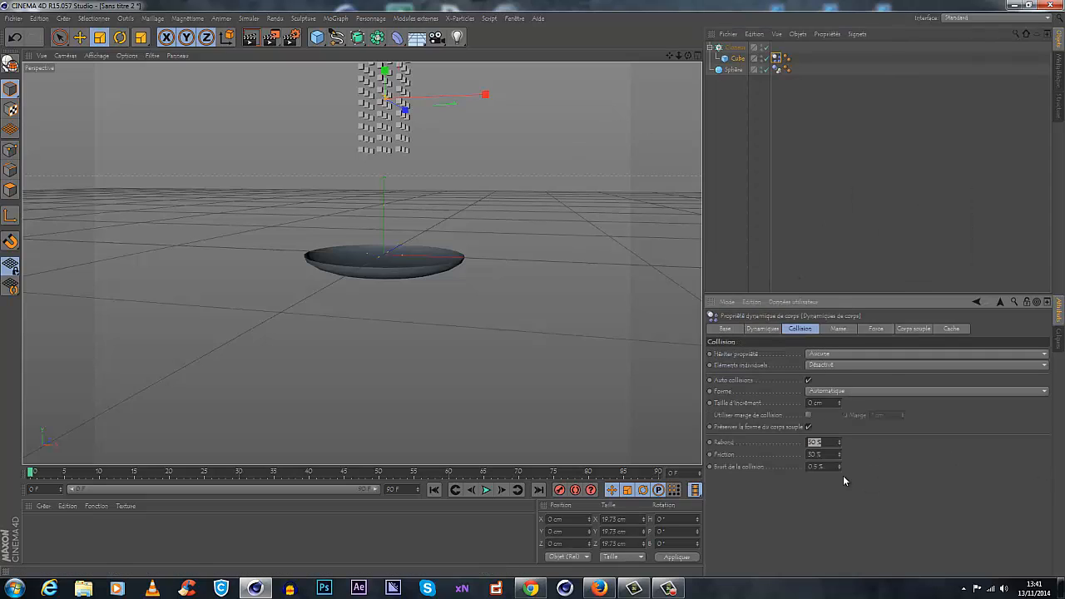
type("5")
key("Tab")
type("60")
key("Return")
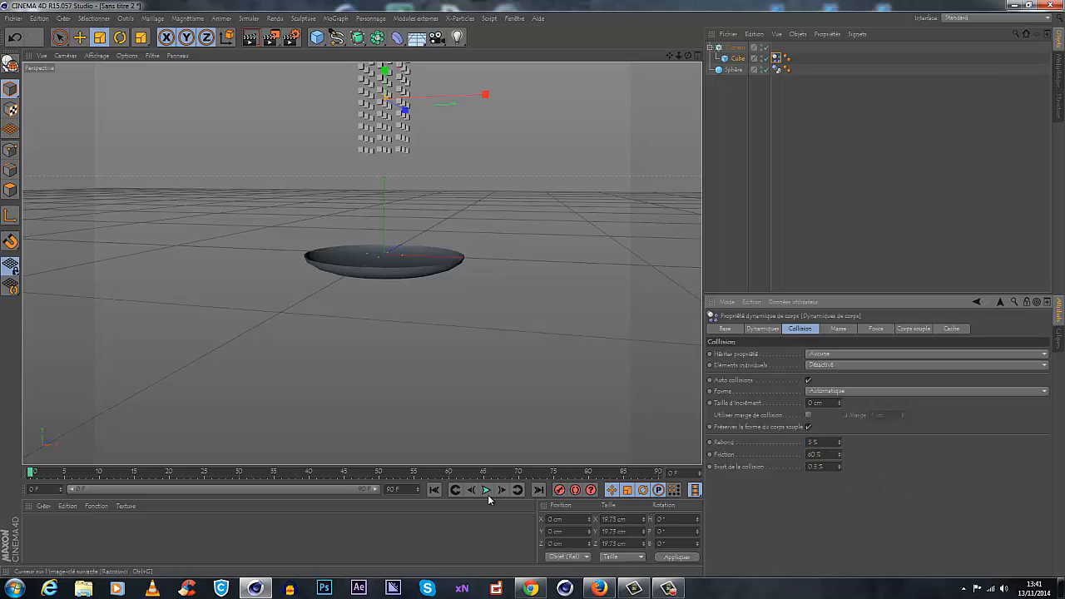
Play the simulation, pause it once the cubes have fallen, and view the bowl from above
left_click(485, 490)
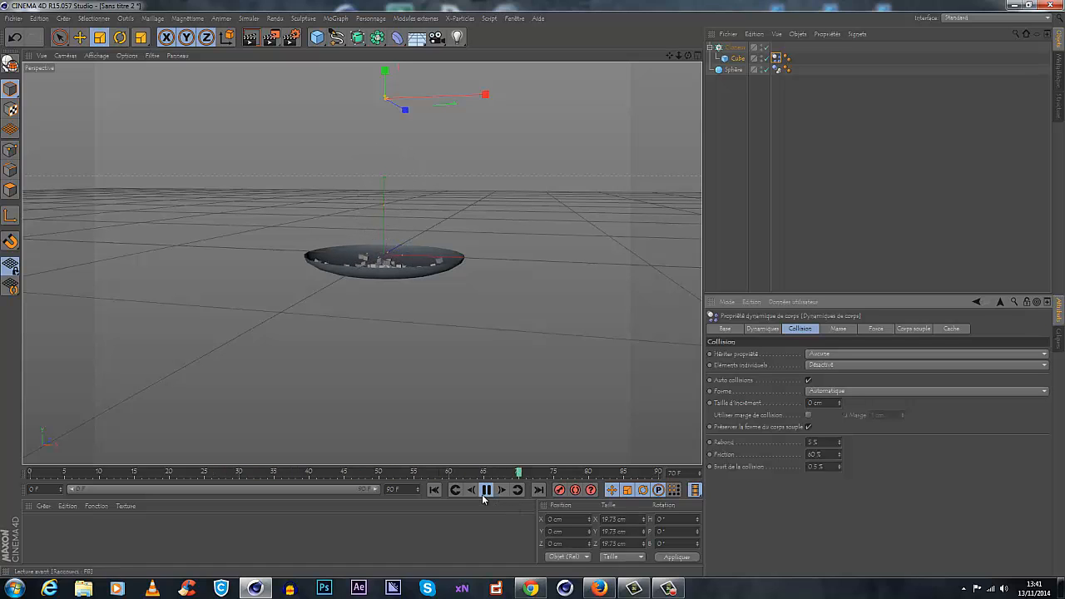
left_click(486, 490)
left_click_drag(688, 55, 466, 264)
Raise the hemisphere along the Y axis to about 84 cm
left_click(734, 69)
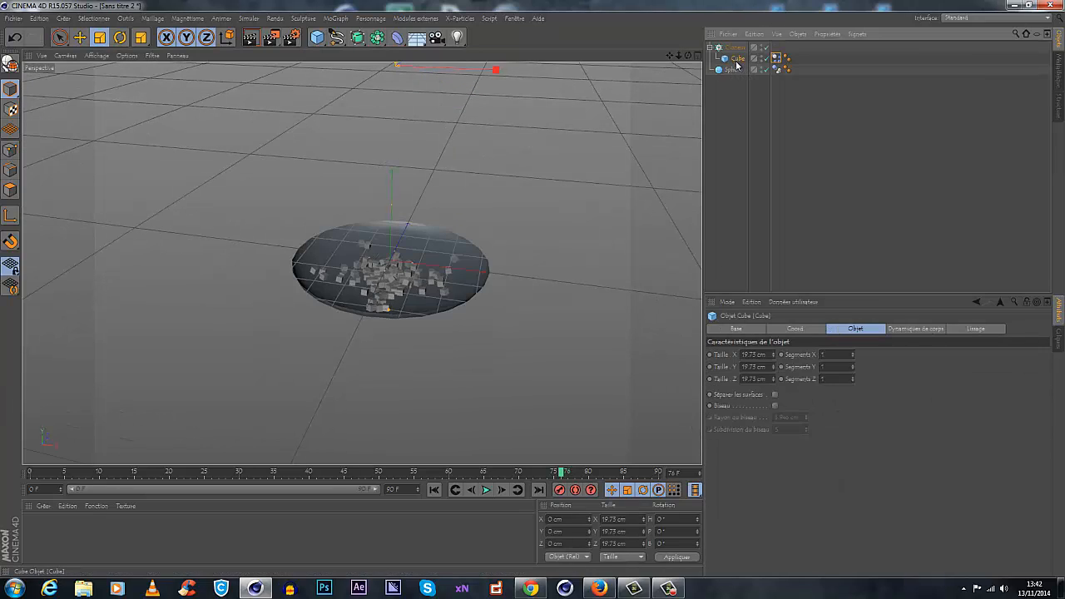
key("ctrl+z")
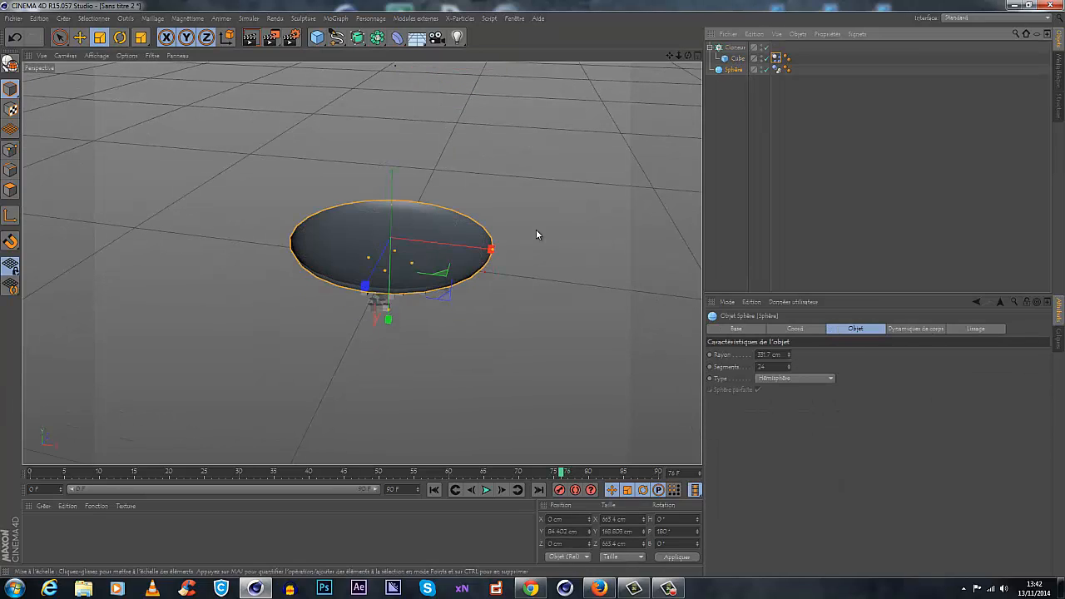
left_click_drag(688, 56, 533, 289)
Run the simulation from the first frame and examine up close how the cubes settle in the raised bowl
left_click(433, 490)
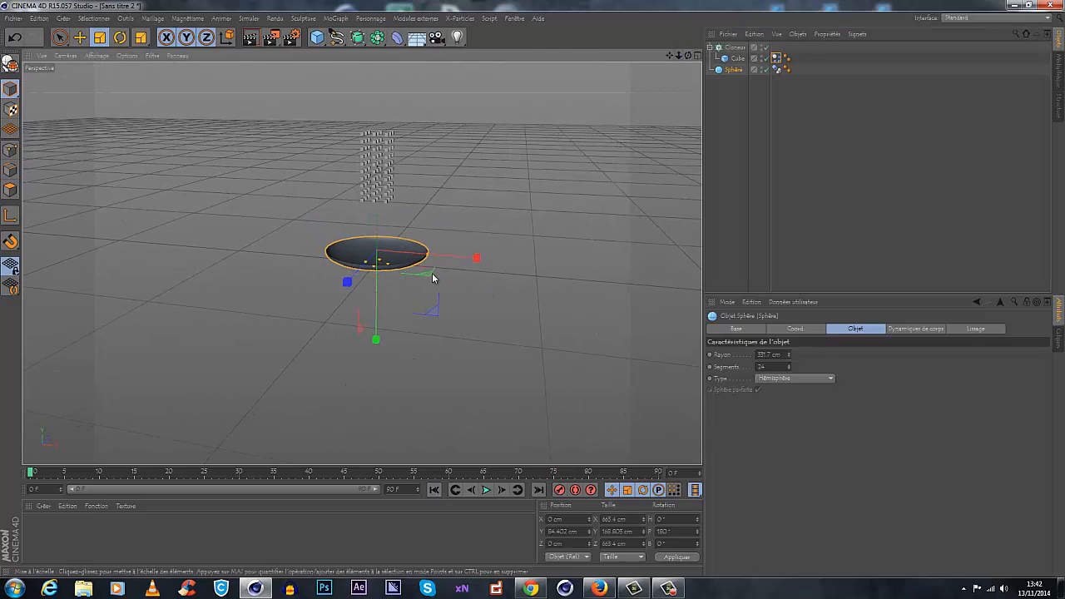
left_click(486, 490)
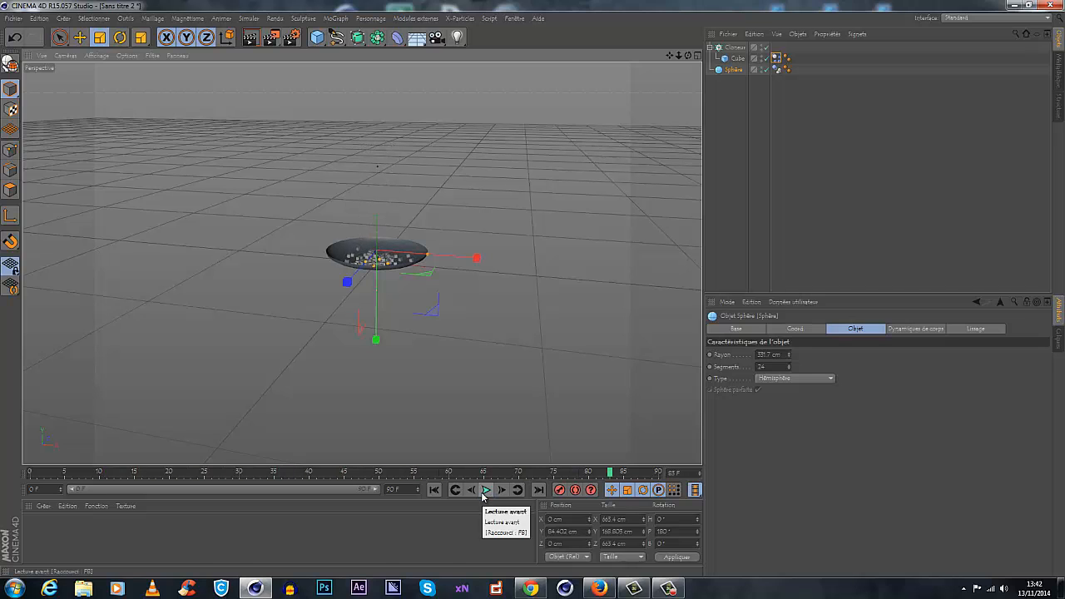
scroll(380, 237, "up", 2)
scroll(381, 238, "up", 3)
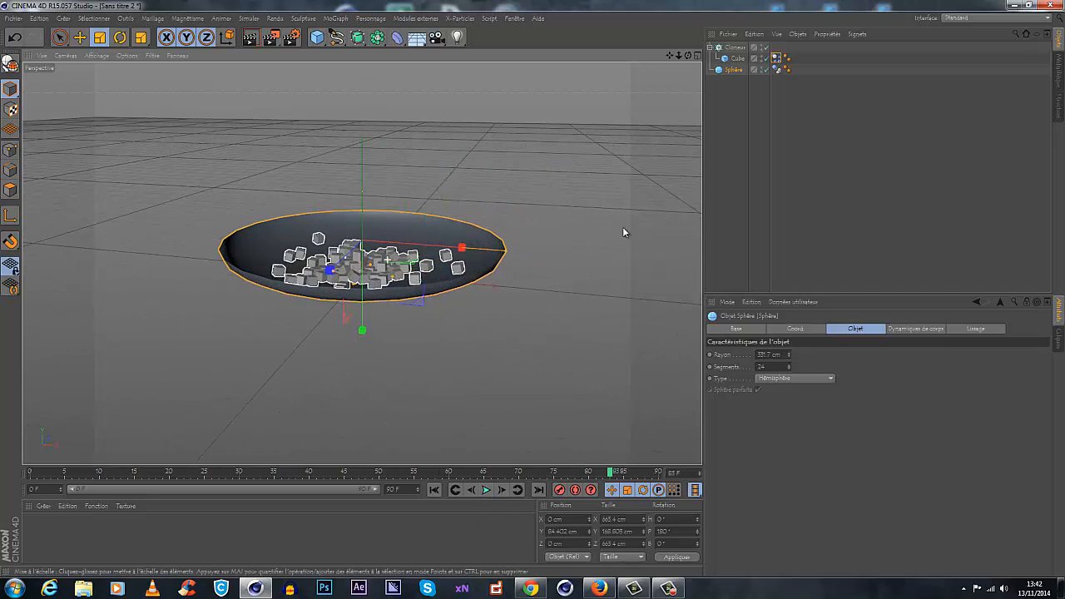
left_click_drag(687, 55, 550, 287)
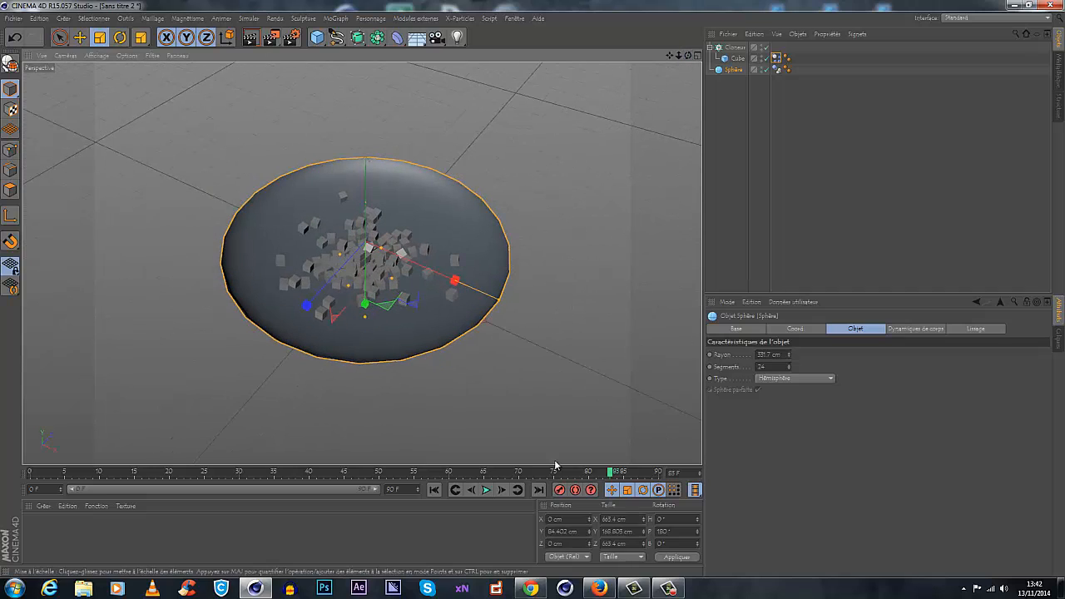
Replay the cubes' fall from the first frame twice, stopping the second run at about frame 29
left_click(434, 490)
left_click(485, 490)
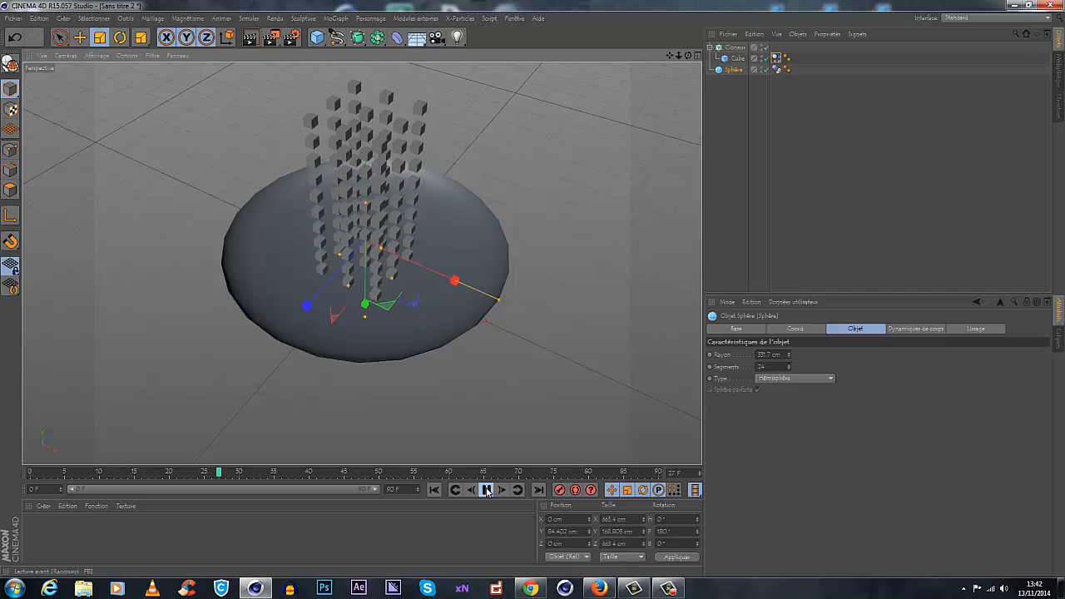
left_click_drag(688, 55, 531, 381)
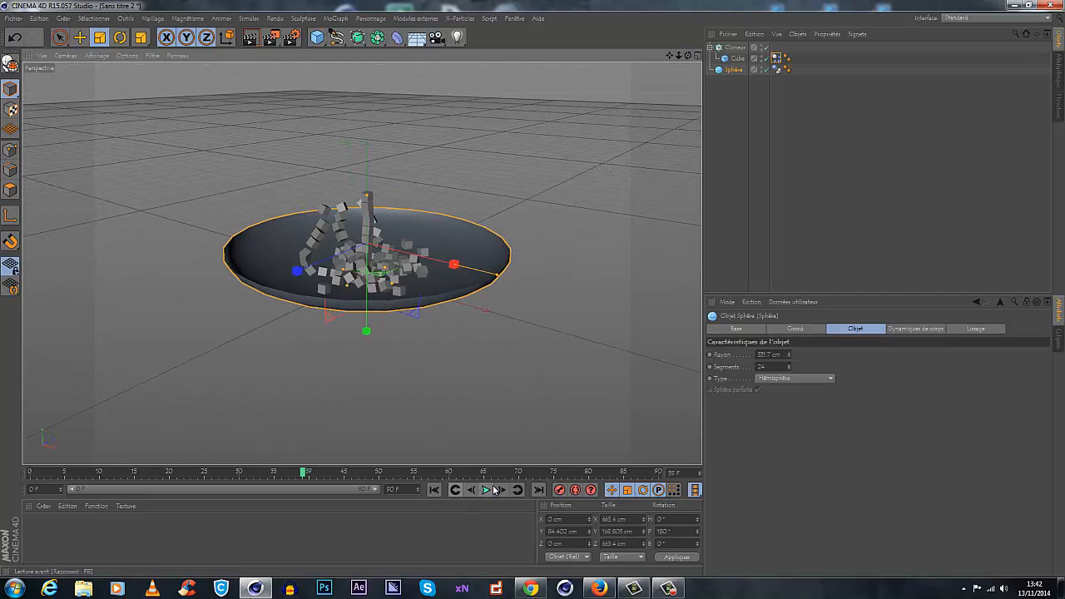
left_click(434, 490)
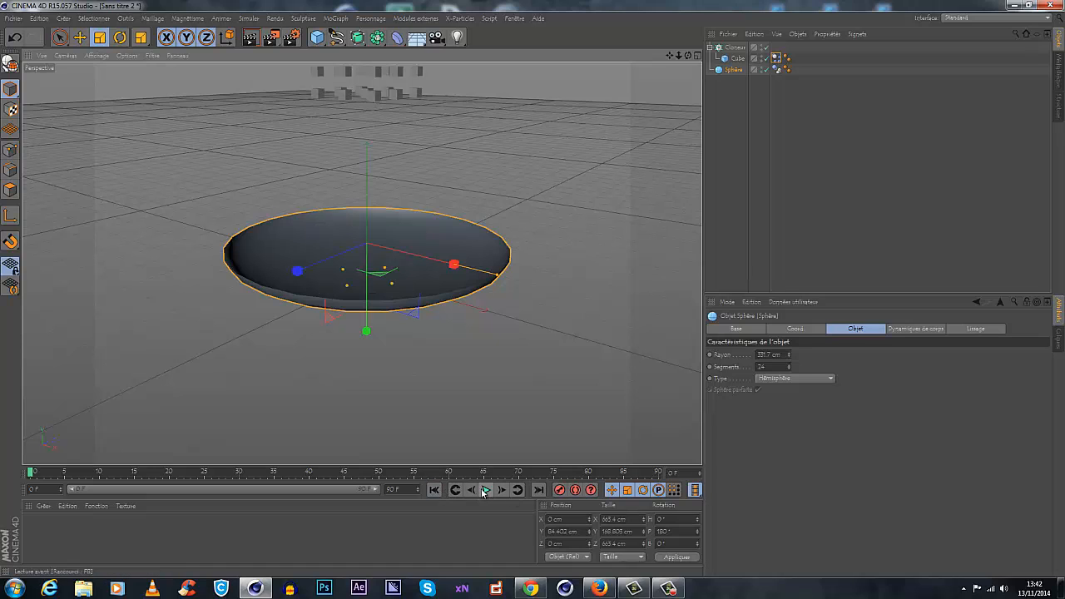
left_click(486, 490)
left_click(486, 490)
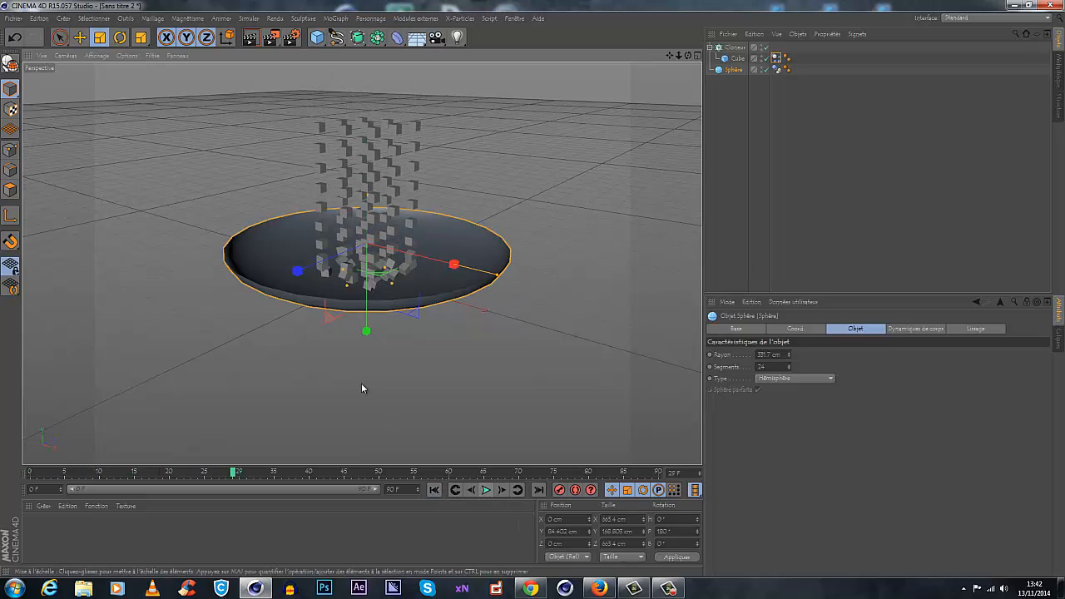
Examine the cubes' impact frame by frame up to frame 48, scrub back through it and return to the first frame
left_click_drag(533, 293, 529, 288, "alt")
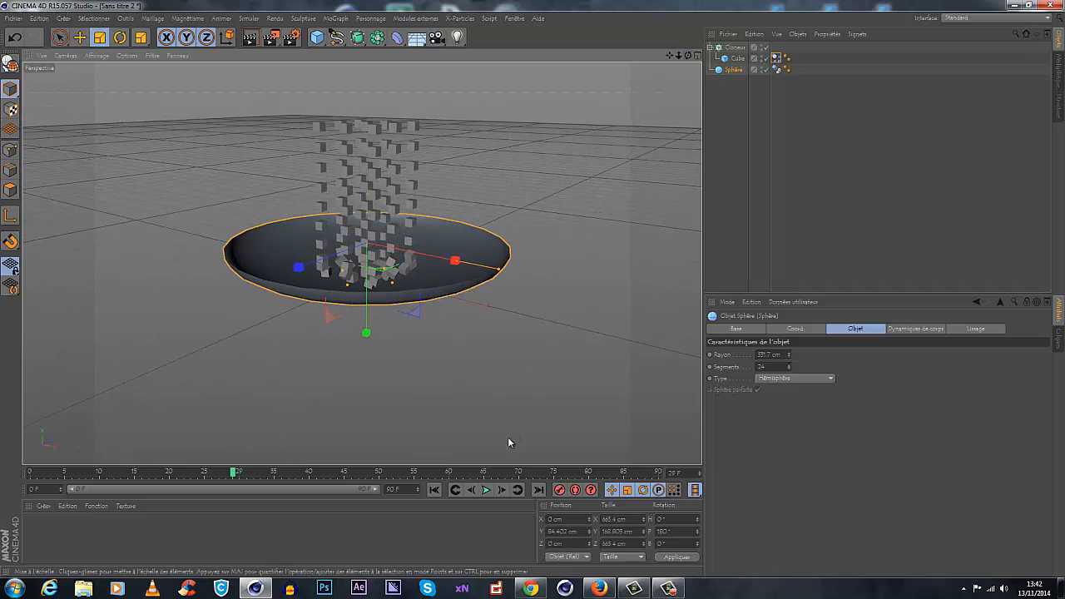
left_click(502, 490)
left_click(501, 490)
left_click(501, 490)
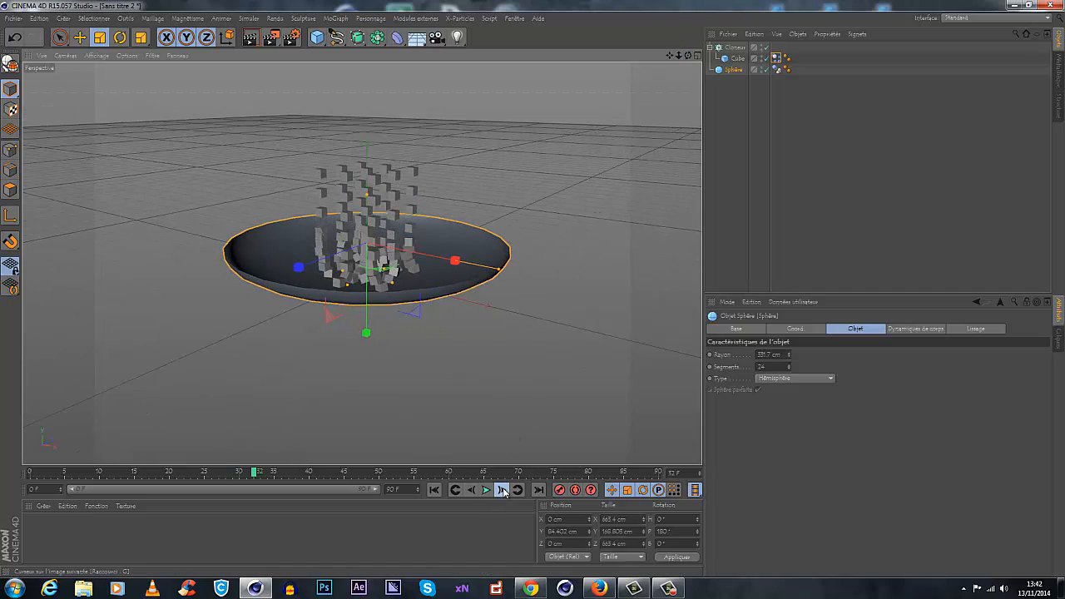
left_click(502, 490)
left_click(502, 490)
left_click(502, 491)
left_click(501, 490)
left_click(502, 490)
left_click(502, 490)
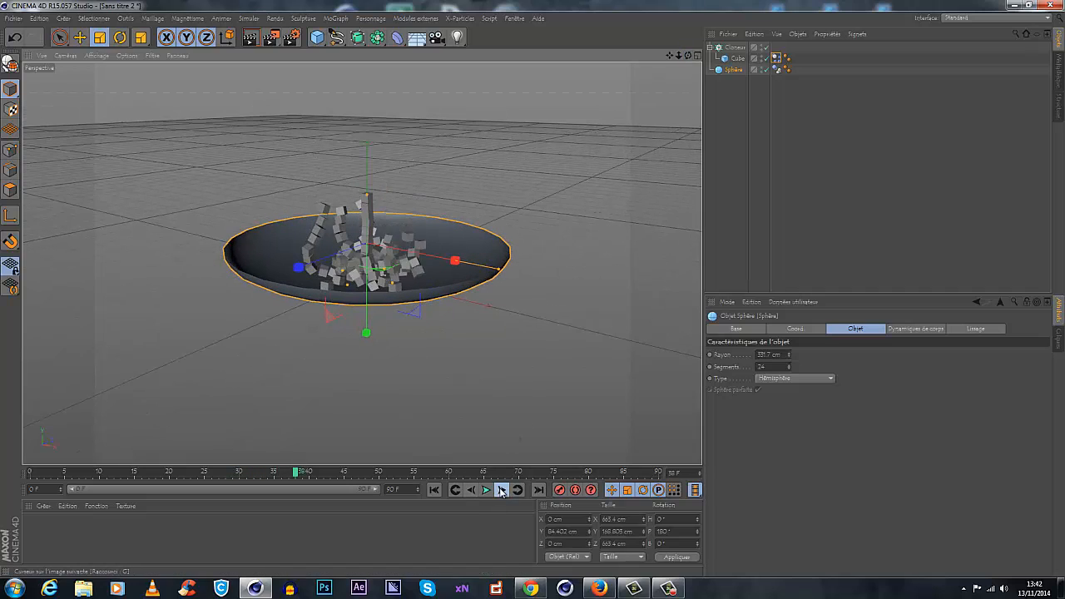
left_click(502, 490)
left_click(502, 491)
left_click(502, 490)
left_click(502, 490)
left_click(502, 490)
left_click(502, 490)
left_click(502, 491)
left_click(502, 490)
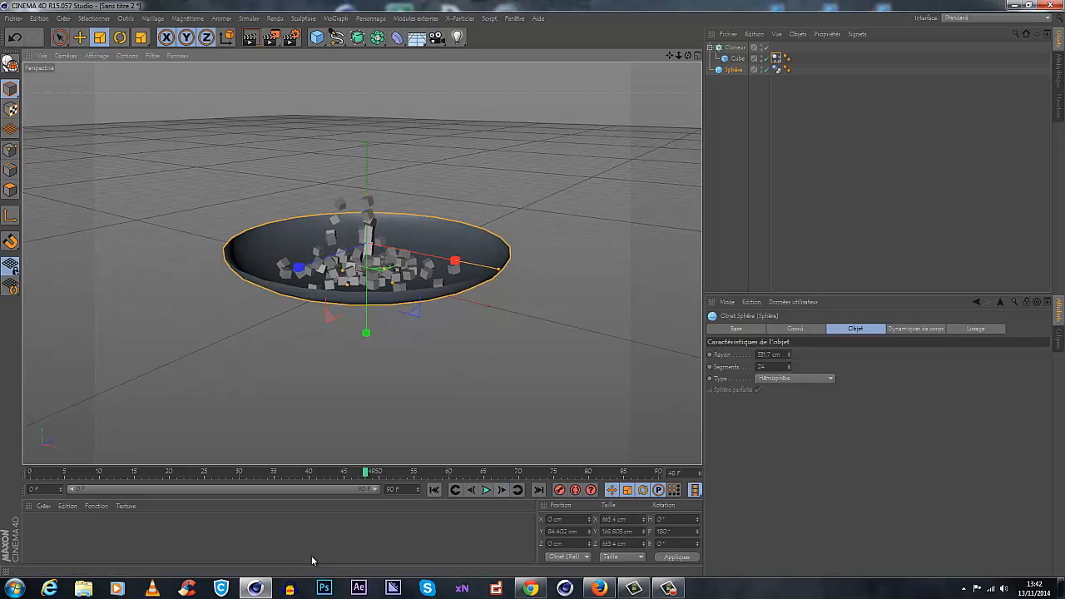
left_click_drag(346, 472, 308, 471)
left_click(433, 489)
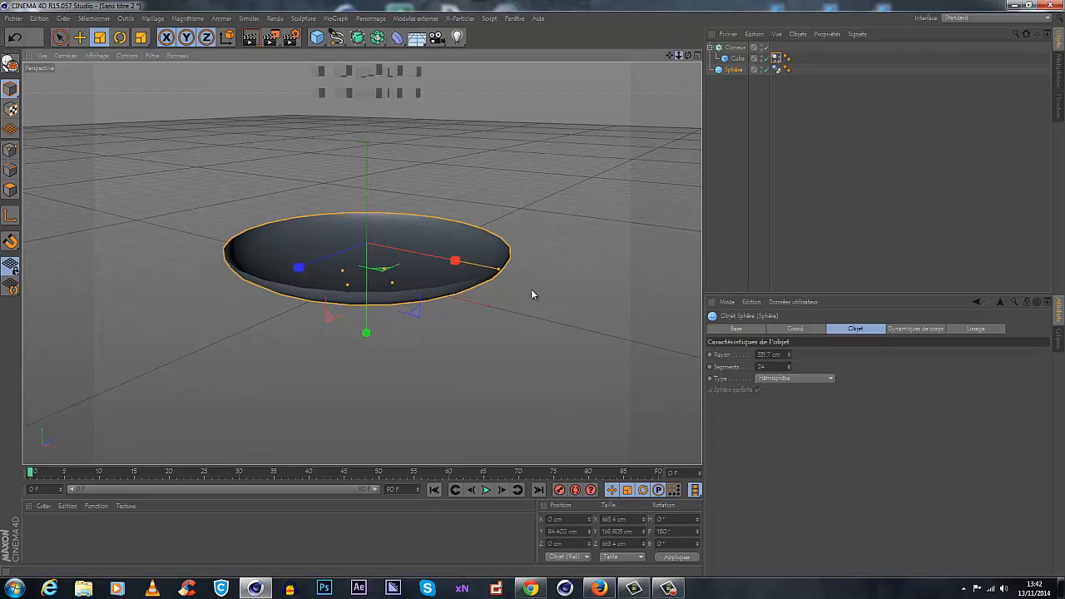
Bake the Cube's rigid-body simulation into the cache of its dynamics tag
right_click_drag(534, 295, 509, 294, "alt")
middle_click_drag(533, 295, 514, 333, "alt")
mouse_move(534, 294)
left_mouse_down("alt")
mouse_move(543, 296)
mouse_move(516, 291)
left_mouse_up("alt")
left_click(777, 58)
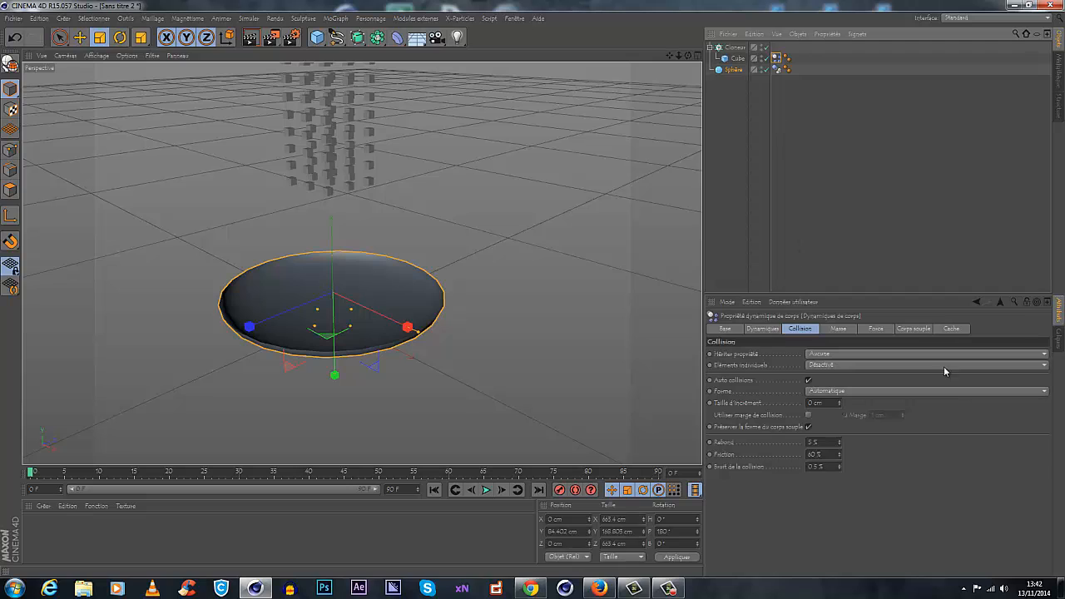
left_click(950, 329)
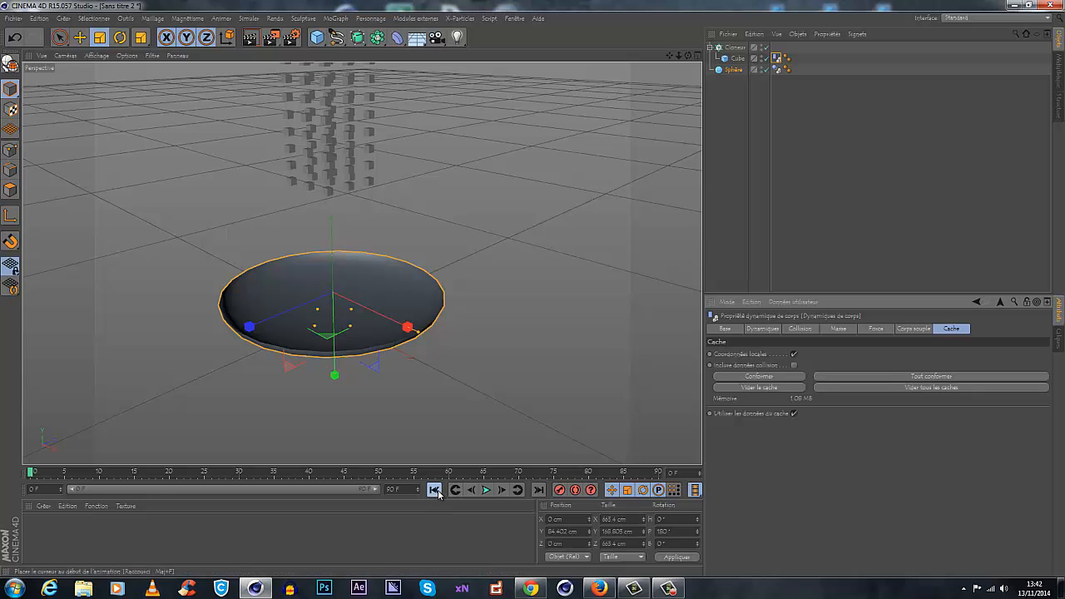
Play the baked simulation to about frame 66 and scrub the timeline back to about frame 49
left_click(486, 490)
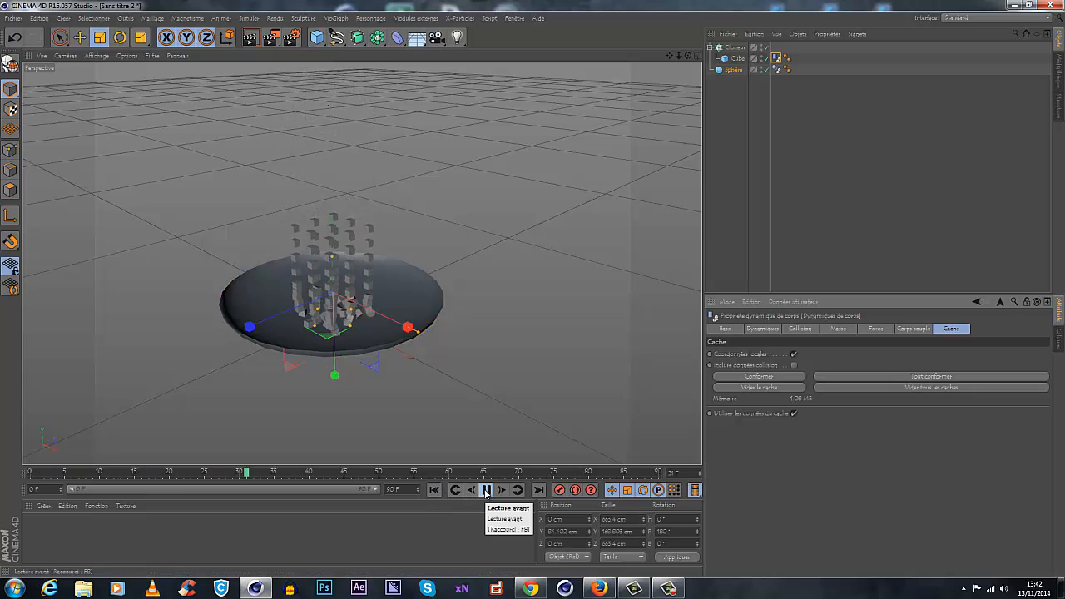
left_click(486, 491)
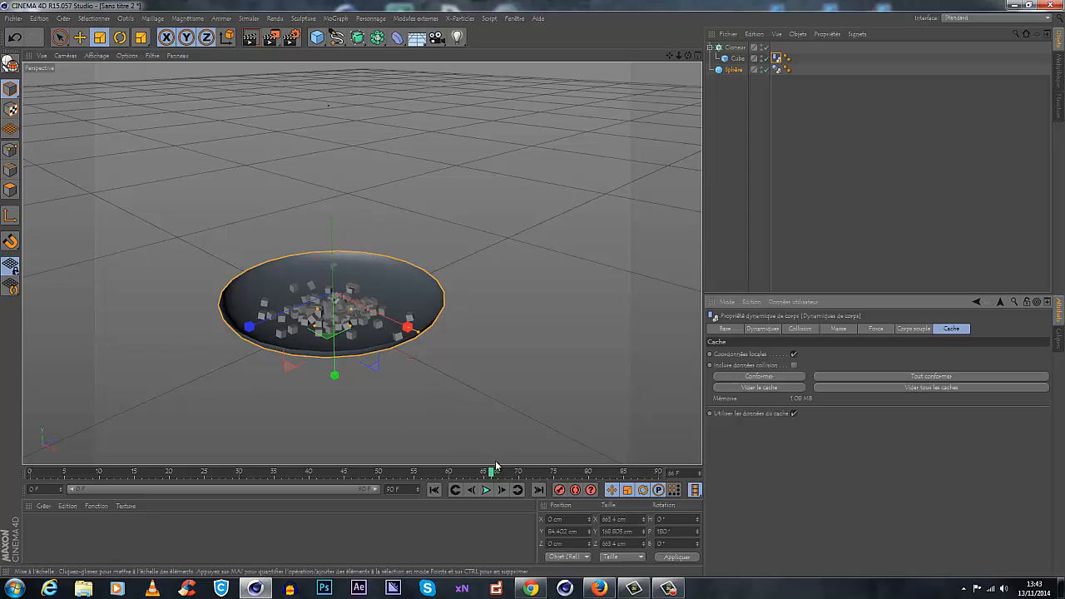
left_click_drag(491, 473, 378, 472)
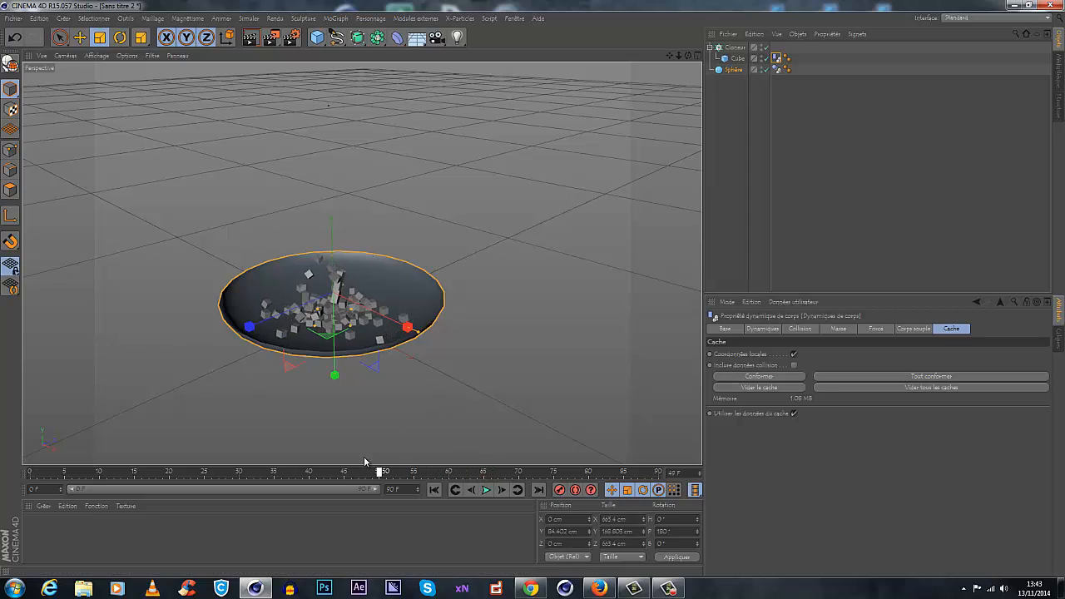
Scrub the baked simulation between about frames 42 and 57, examine the impact up close and stop at frame 45
mouse_move(261, 447)
left_mouse_down()
mouse_move(190, 449)
mouse_move(254, 448)
left_mouse_up()
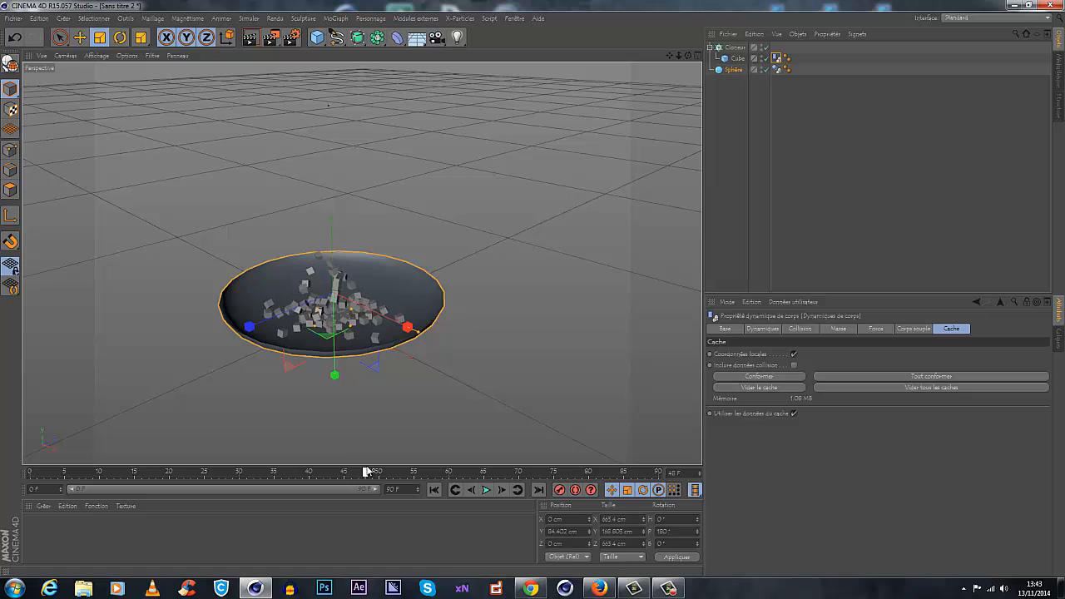
left_click_drag(393, 472, 329, 480)
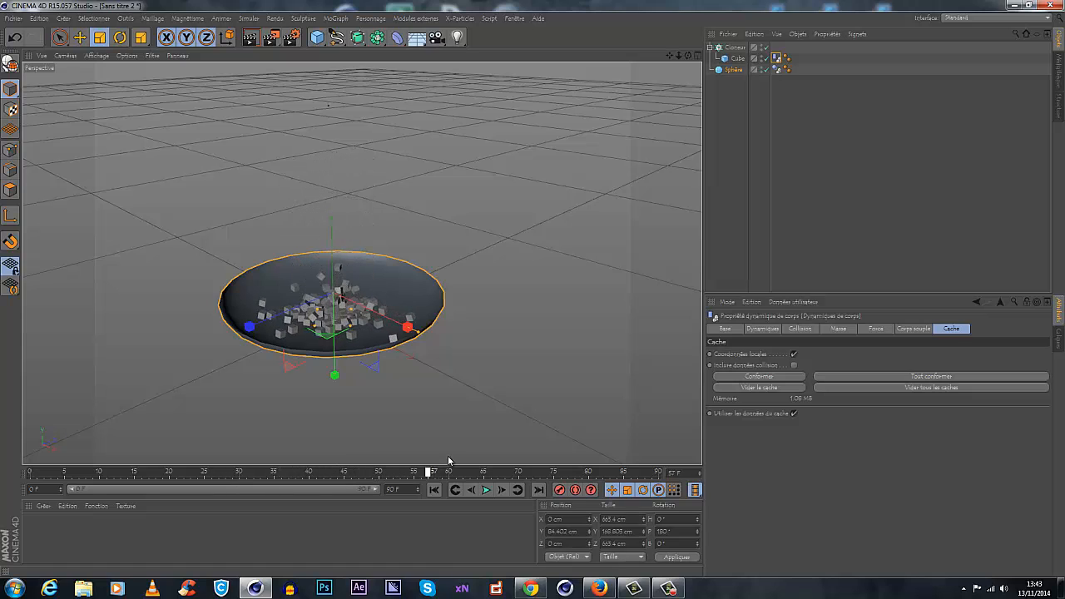
left_click_drag(264, 488, 416, 474)
left_click_drag(282, 495, 360, 496)
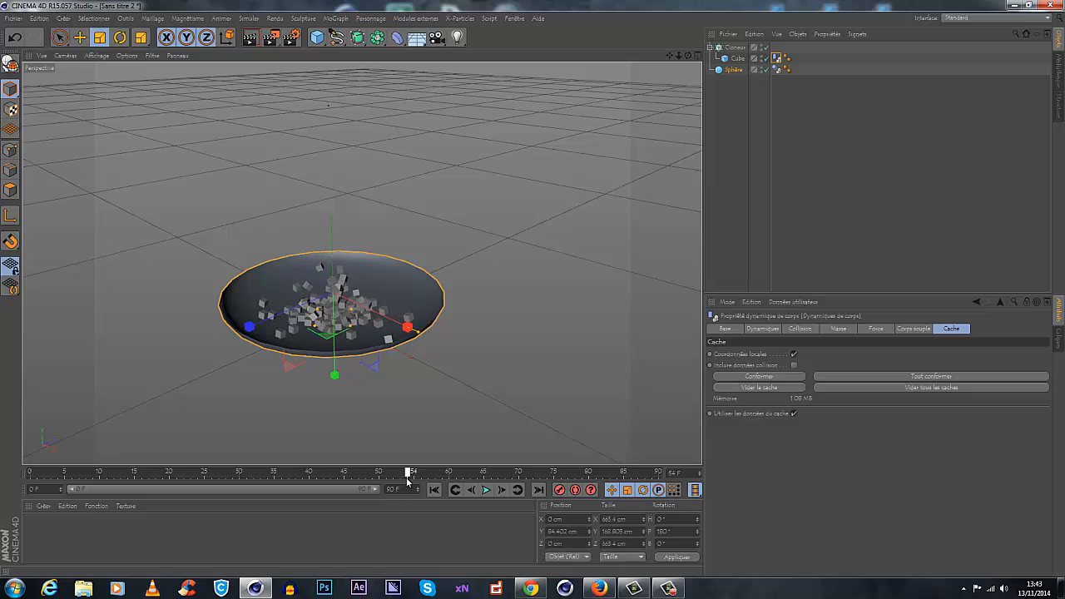
left_click_drag(210, 512, 258, 491)
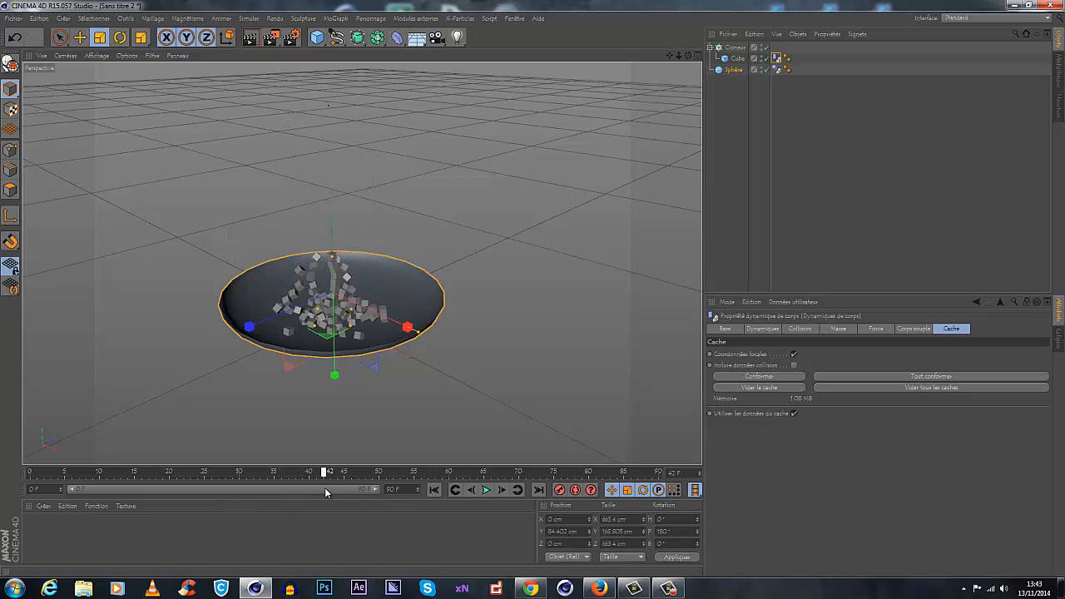
left_click_drag(353, 491, 359, 491)
scroll(342, 330, "up", 4)
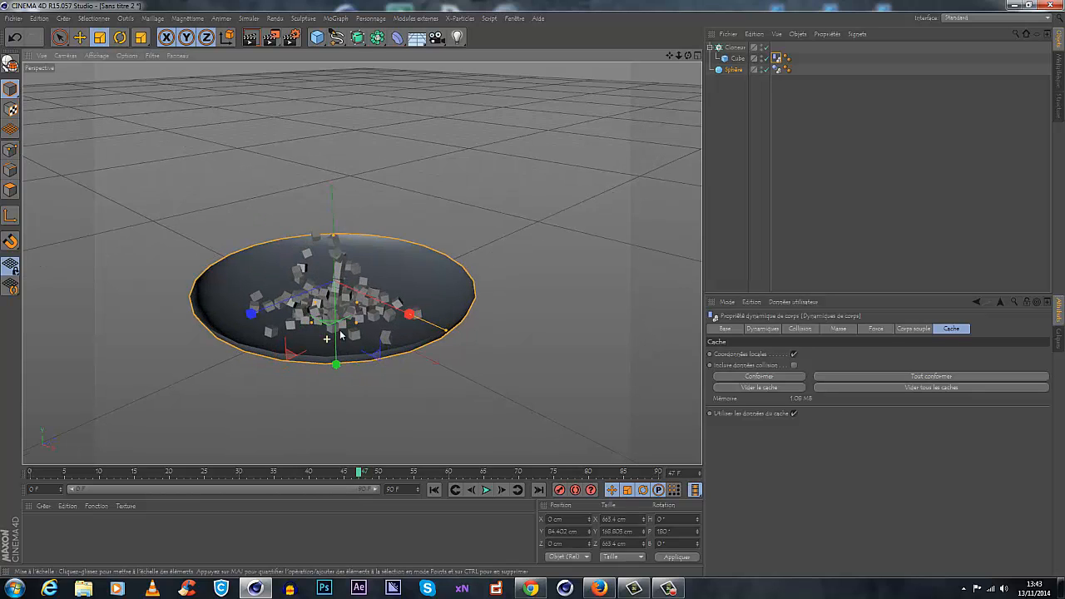
left_click_drag(691, 57, 398, 283)
scroll(397, 283, "up", 3)
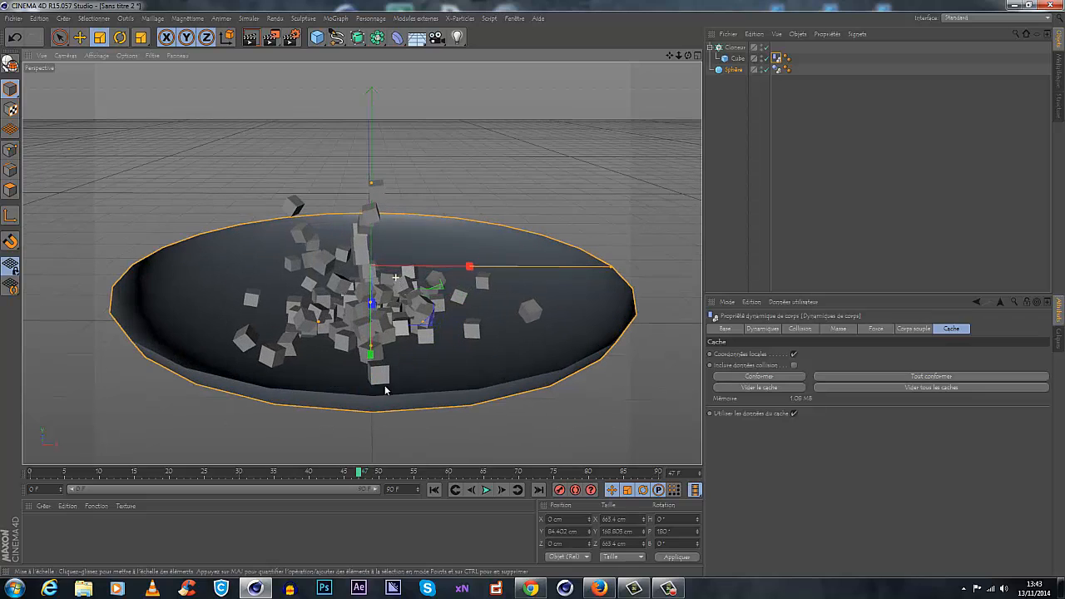
left_click_drag(359, 473, 343, 450)
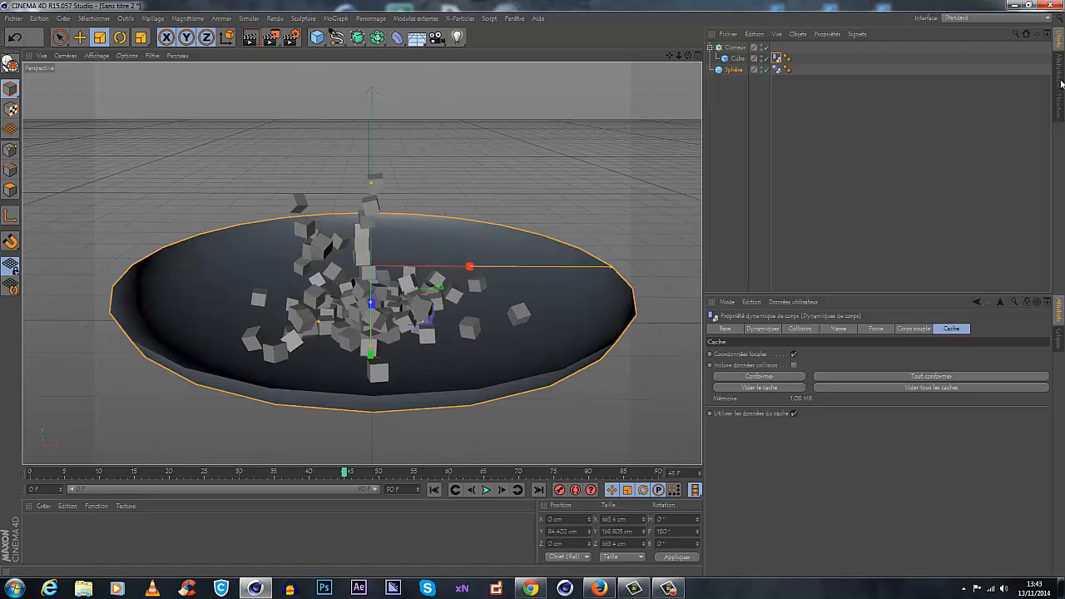
Keyframe the project's dynamics time scale at 100% on frame 45 and 5% on frame 50
left_click(758, 272)
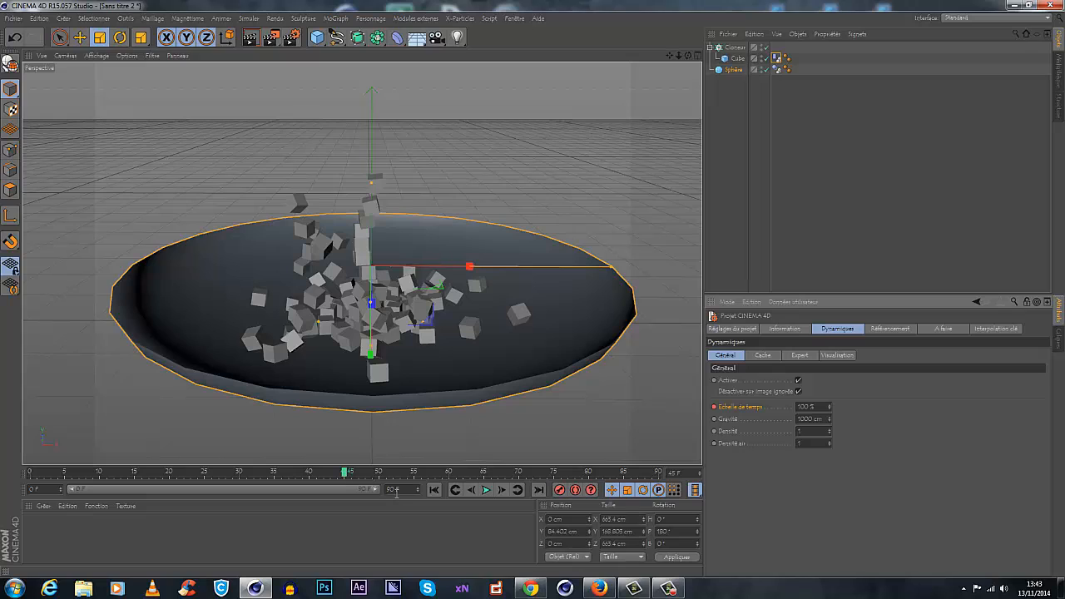
left_click(379, 474)
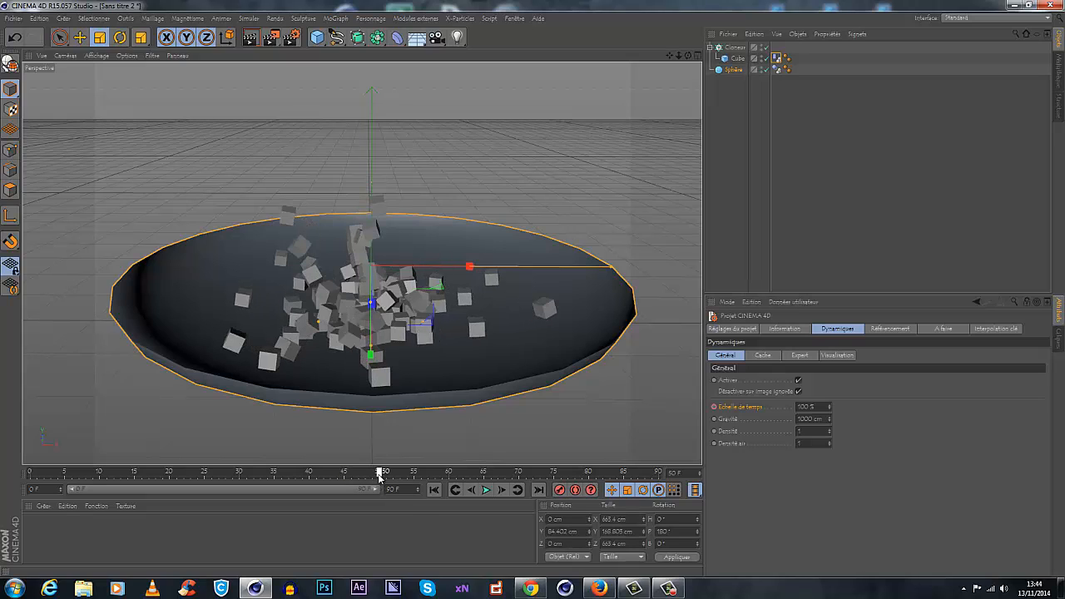
double_click(807, 406)
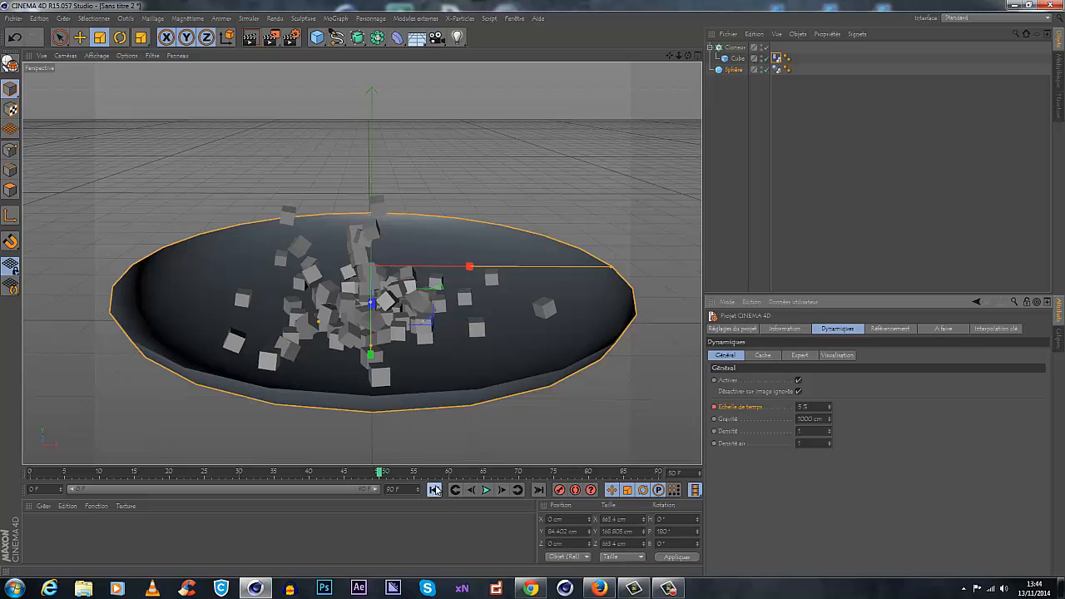
Replay the simulation from the first frame and stop it at about frame 68
left_click(435, 490)
left_click(487, 490)
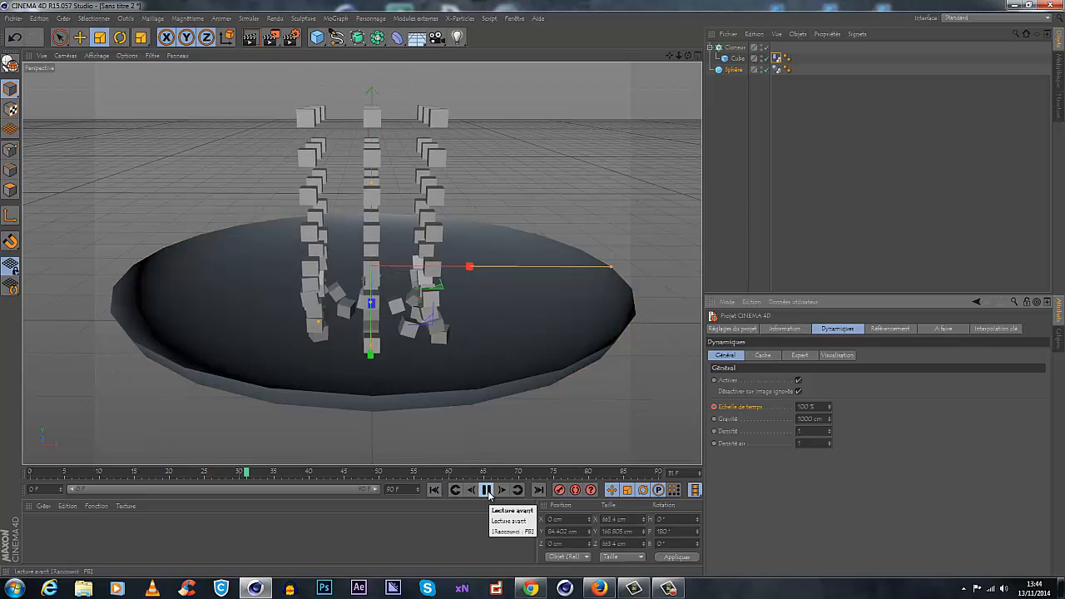
left_click(487, 490)
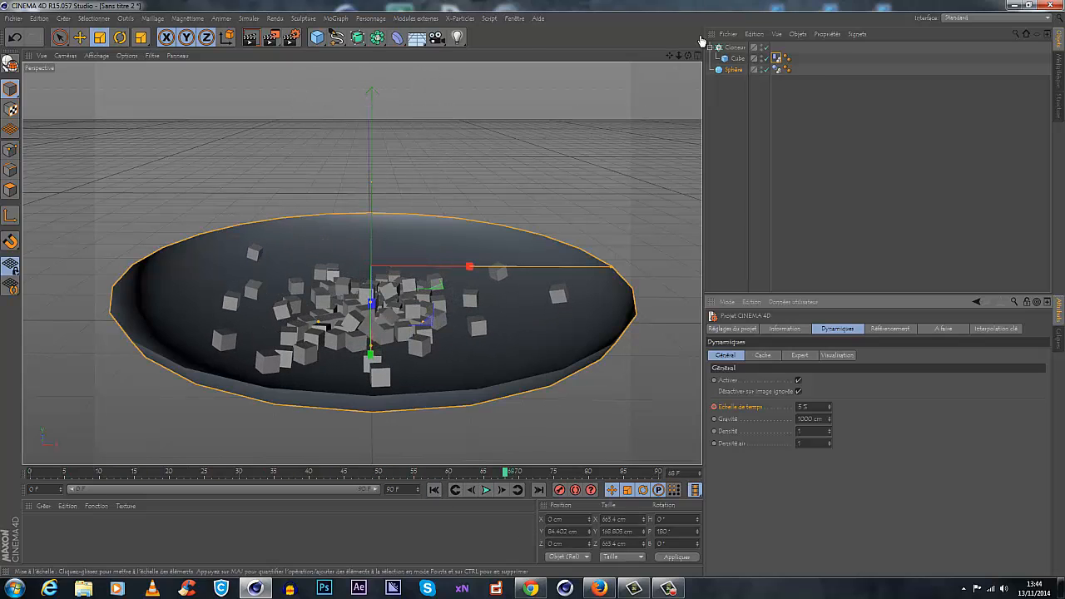
Clear the cache of the Cube's dynamics tag and play the simulation from the first frame to about frame 75
left_click(777, 58)
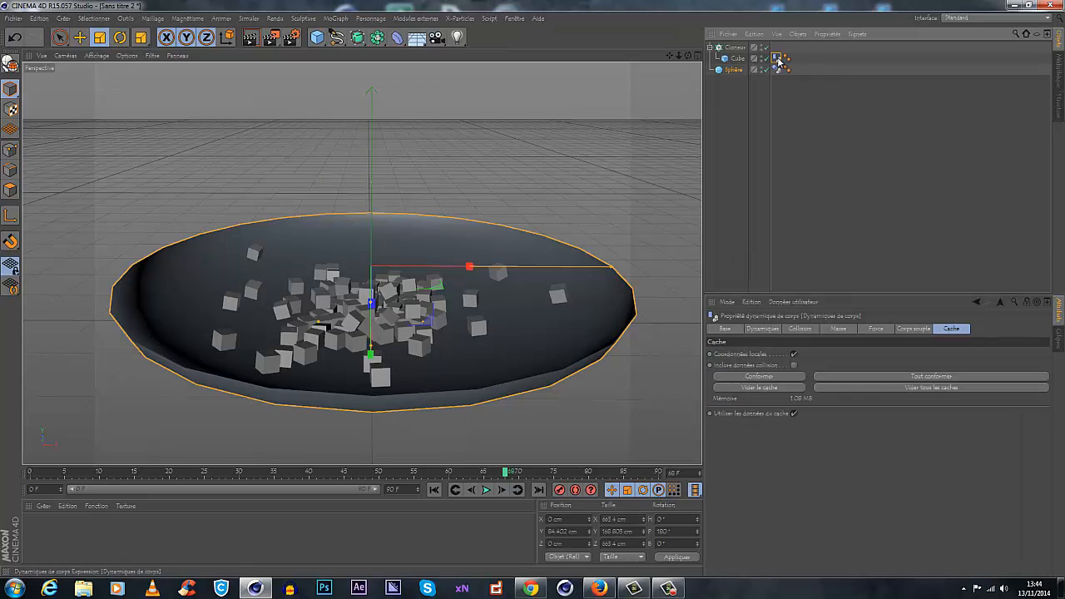
left_click(768, 388)
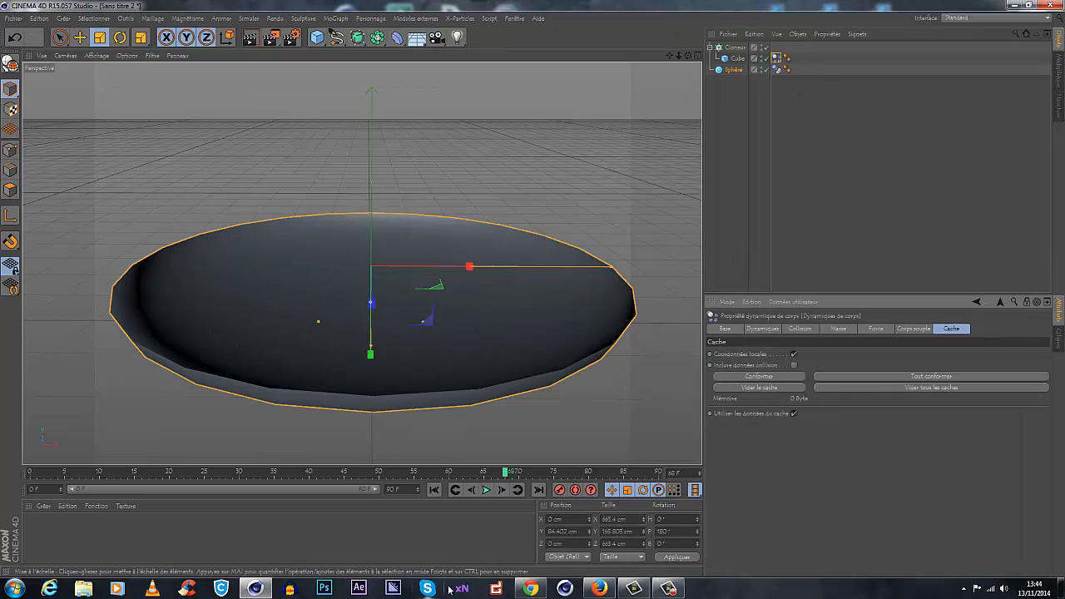
left_click(433, 490)
left_click(485, 490)
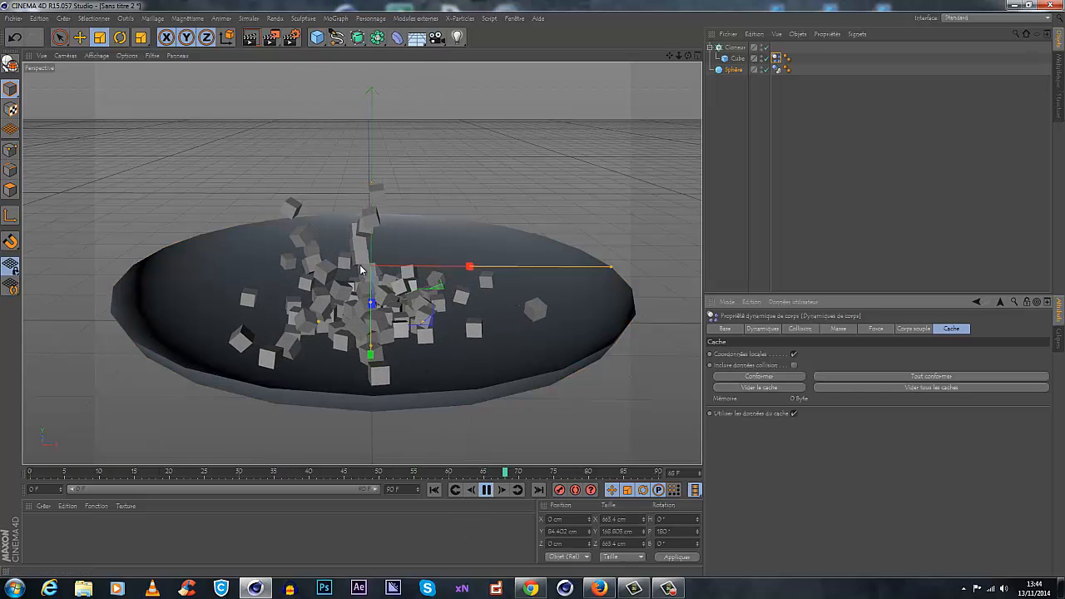
left_click(488, 491)
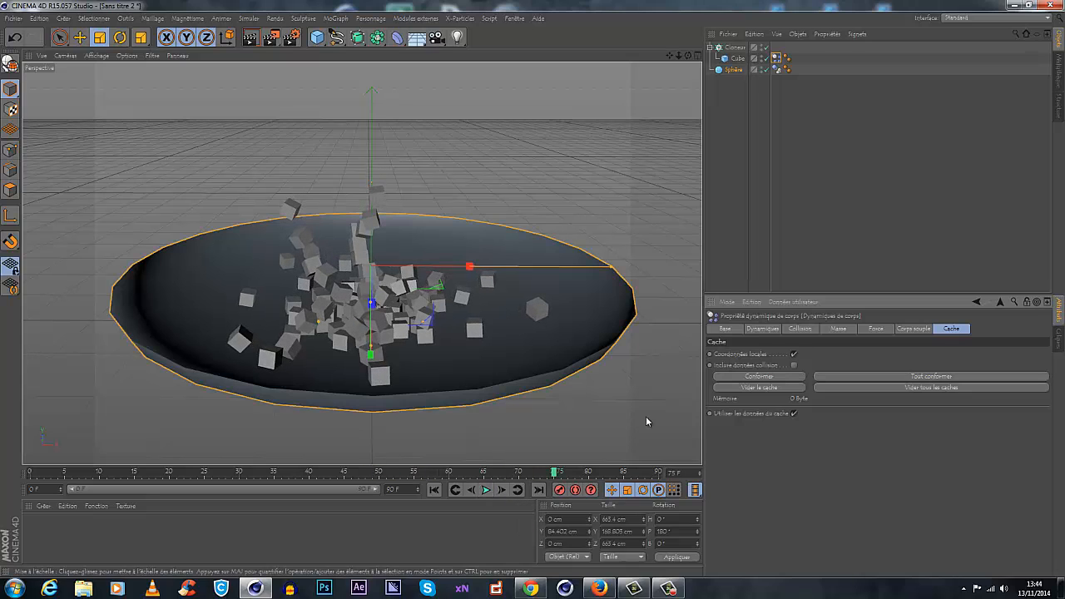
Return to the first frame and bake the Cube's rigid-body simulation into its cache again
left_click_drag(472, 473, 534, 472)
left_click(434, 490)
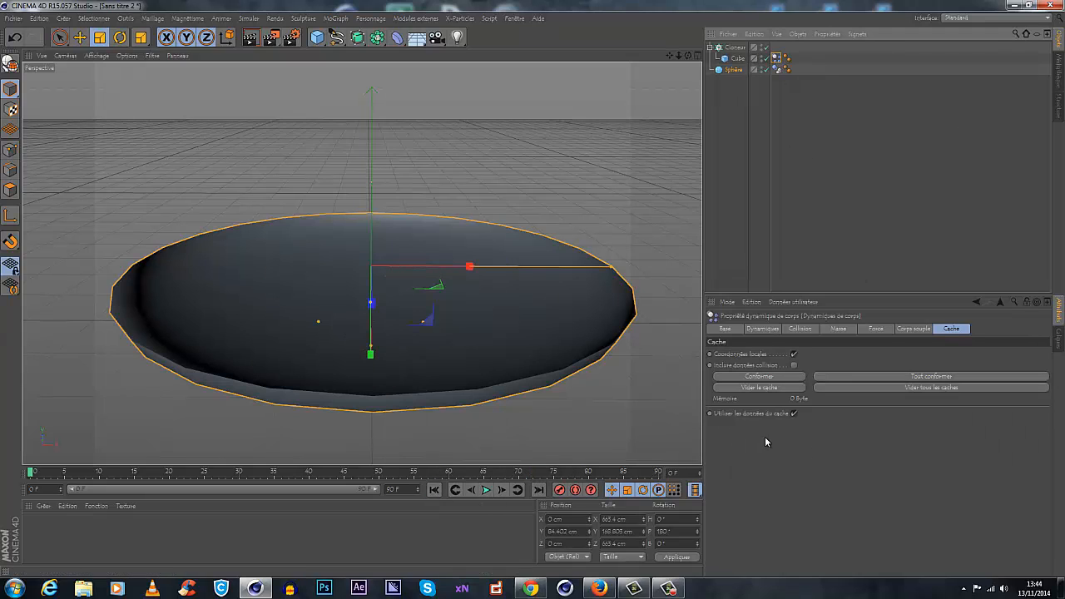
left_click(753, 379)
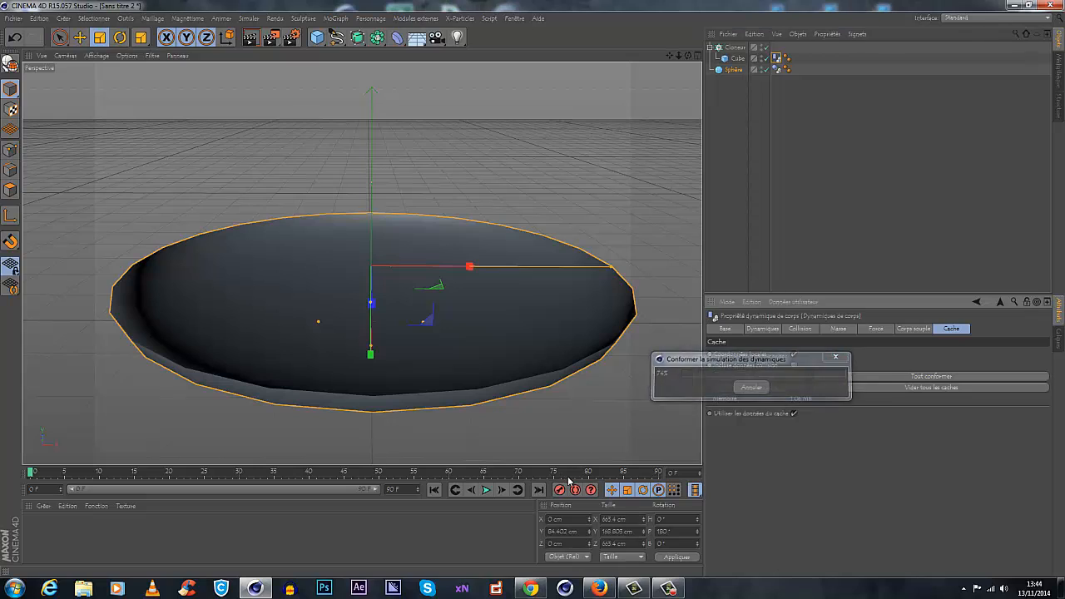
Play the newly baked slow-motion fall several times, scrub back through it to about frame 47 and stop at frame 72
left_click(486, 491)
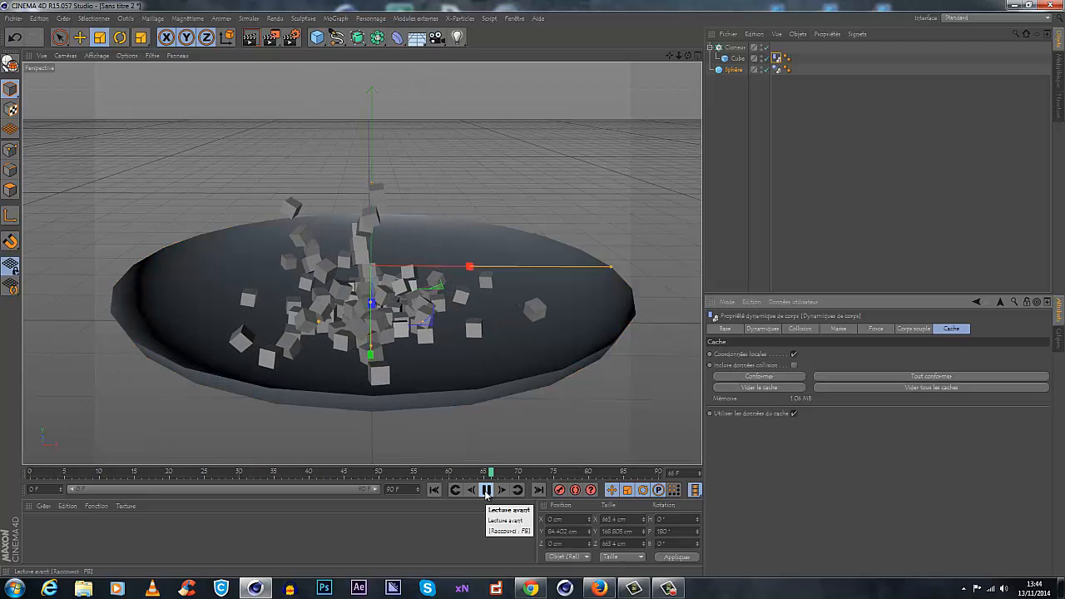
left_click(486, 490)
left_click_drag(623, 477, 363, 471)
left_click(486, 490)
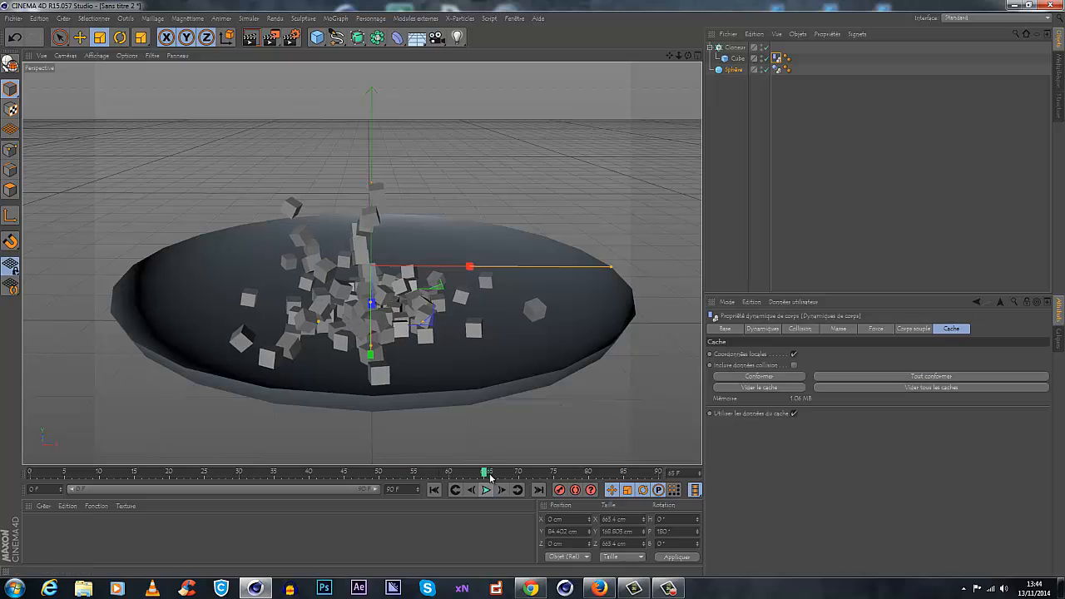
left_click(486, 490)
left_click_drag(479, 472, 358, 473)
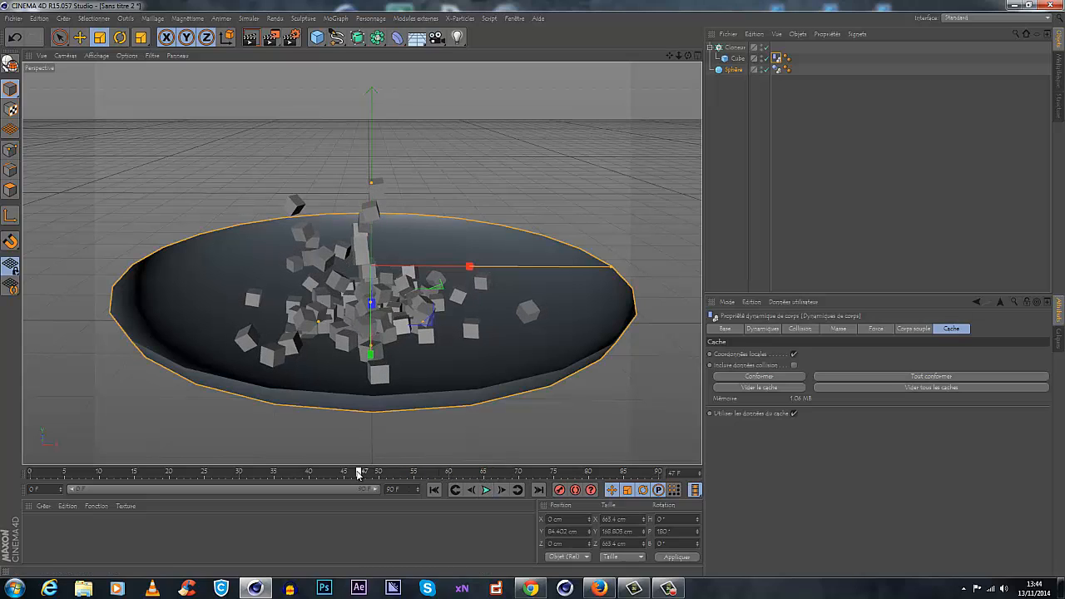
left_click(486, 490)
left_click(487, 491)
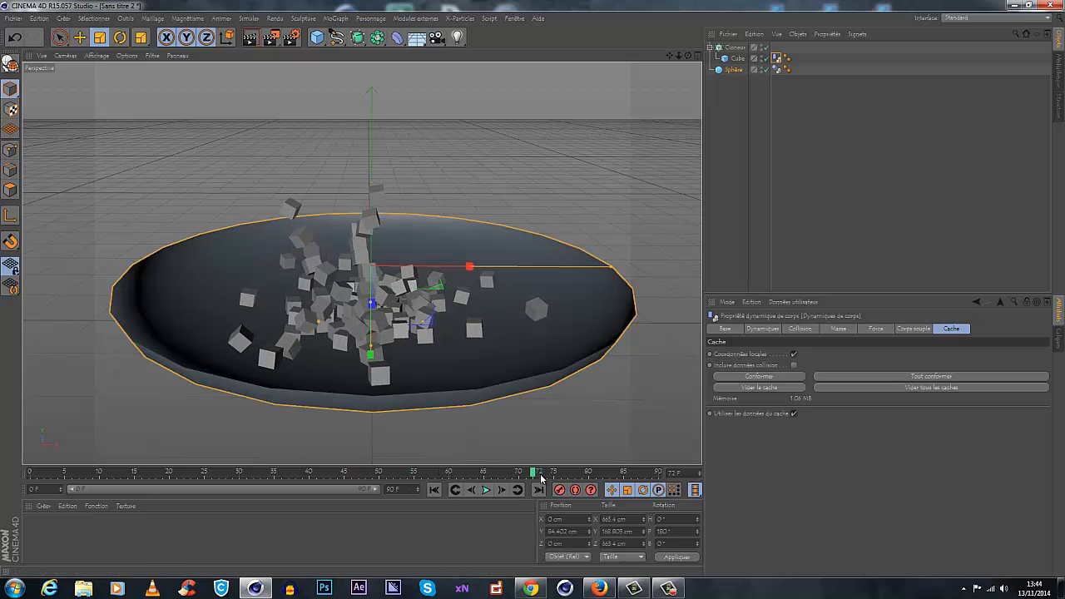
Scrub back to about frame 25, replay the slowed fall to about frame 74 and inspect the frozen cubes from above
left_click_drag(534, 472, 204, 472)
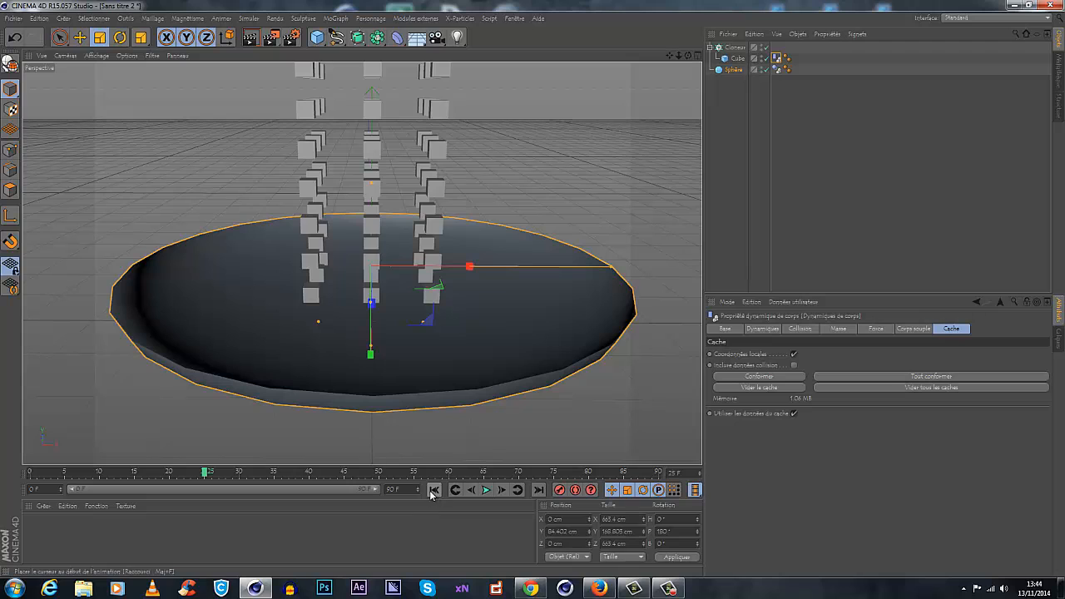
left_click(486, 490)
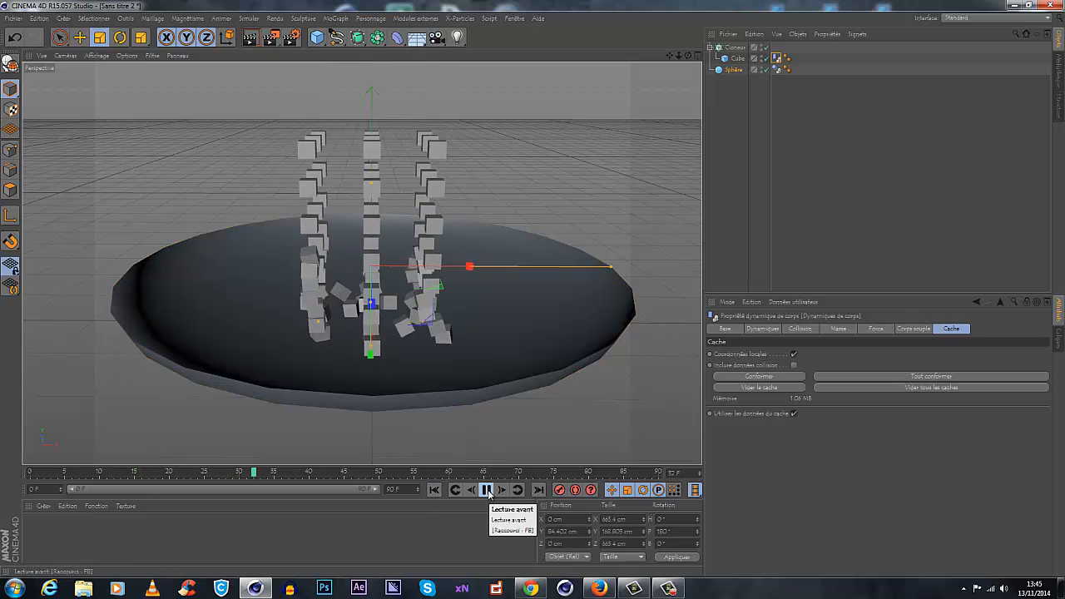
left_click(487, 490)
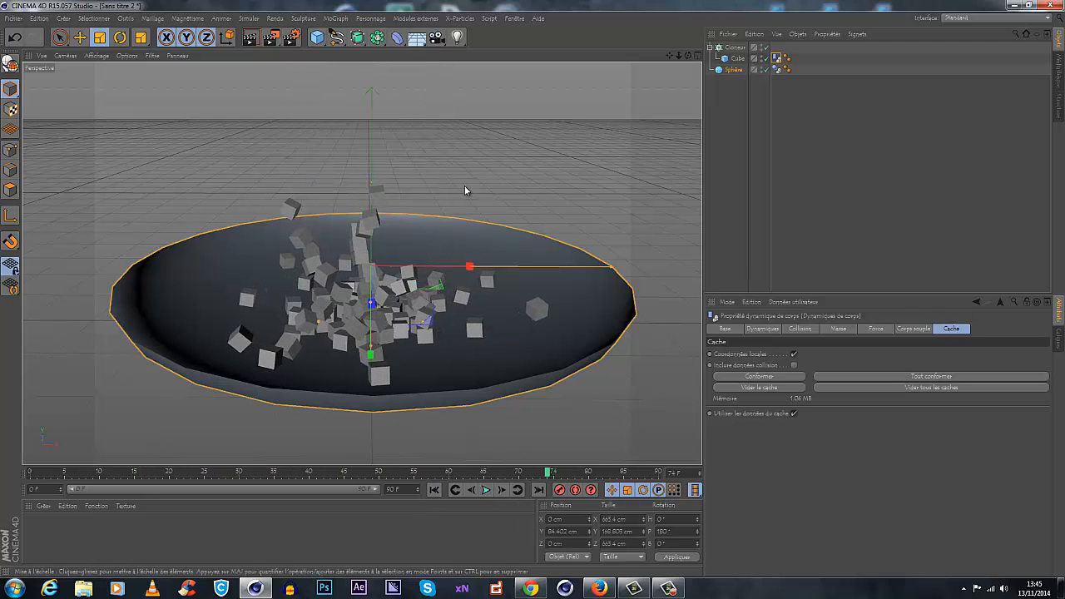
left_click_drag(688, 56, 715, 58)
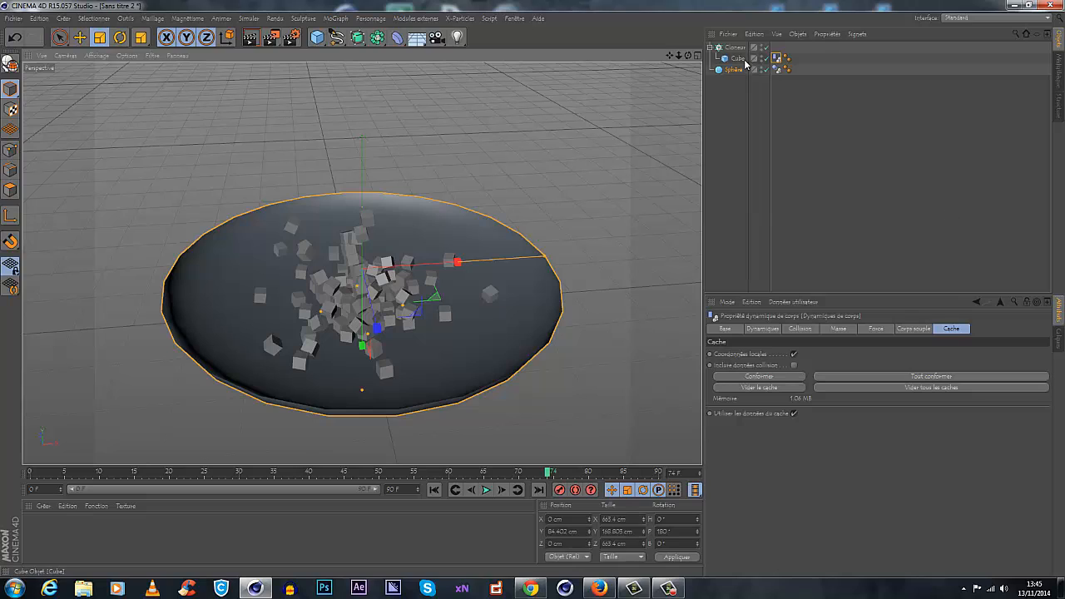
Select the Cube and its dynamics tag, and clear the tag's cached simulation
left_click(737, 59)
left_click(777, 58)
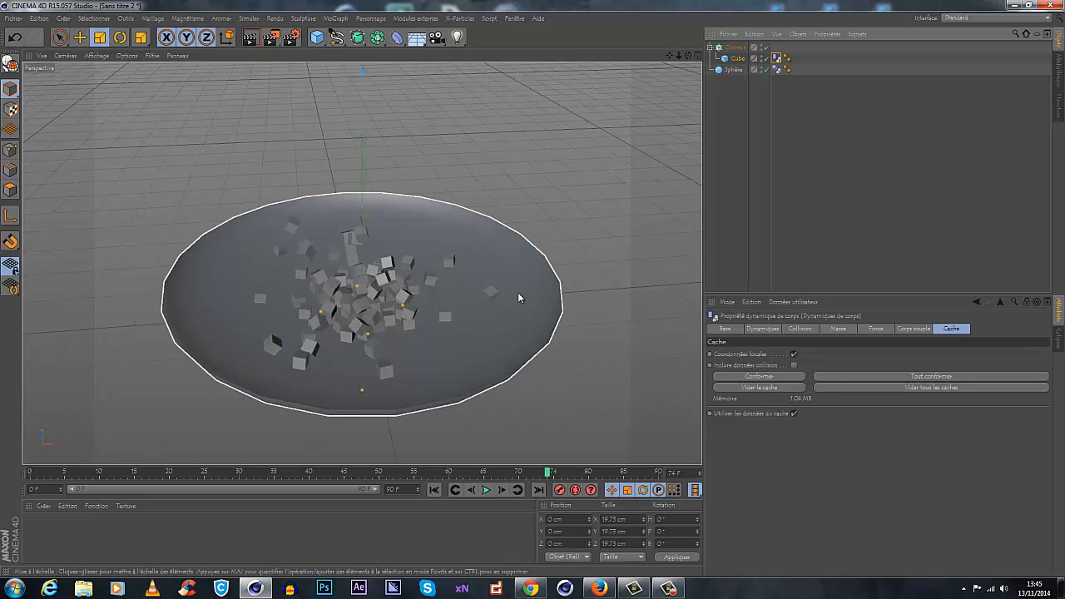
left_click_drag(687, 59, 862, 439)
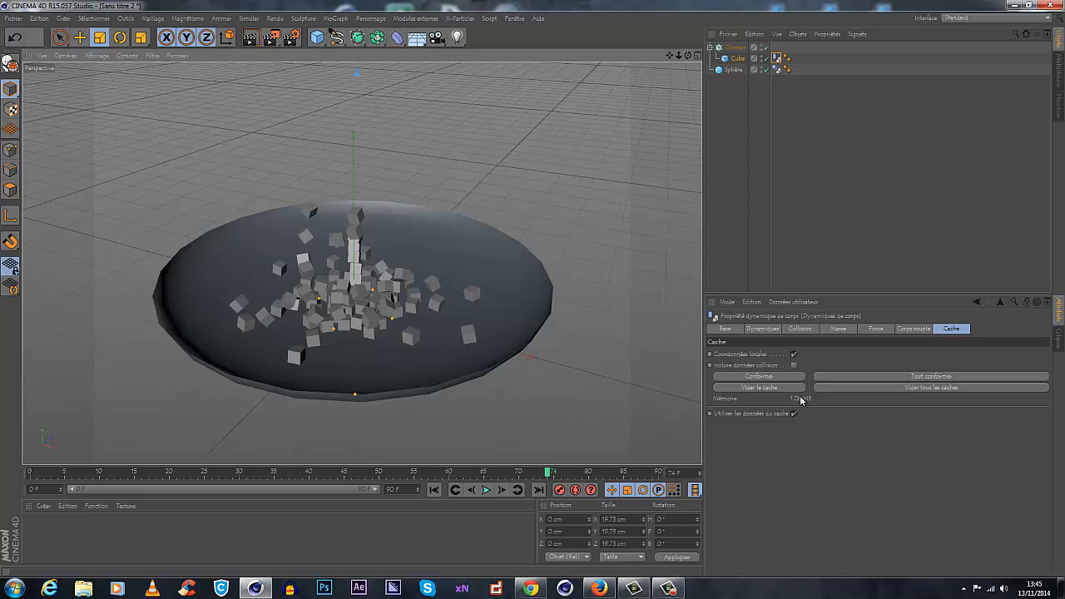
left_click(39, 17)
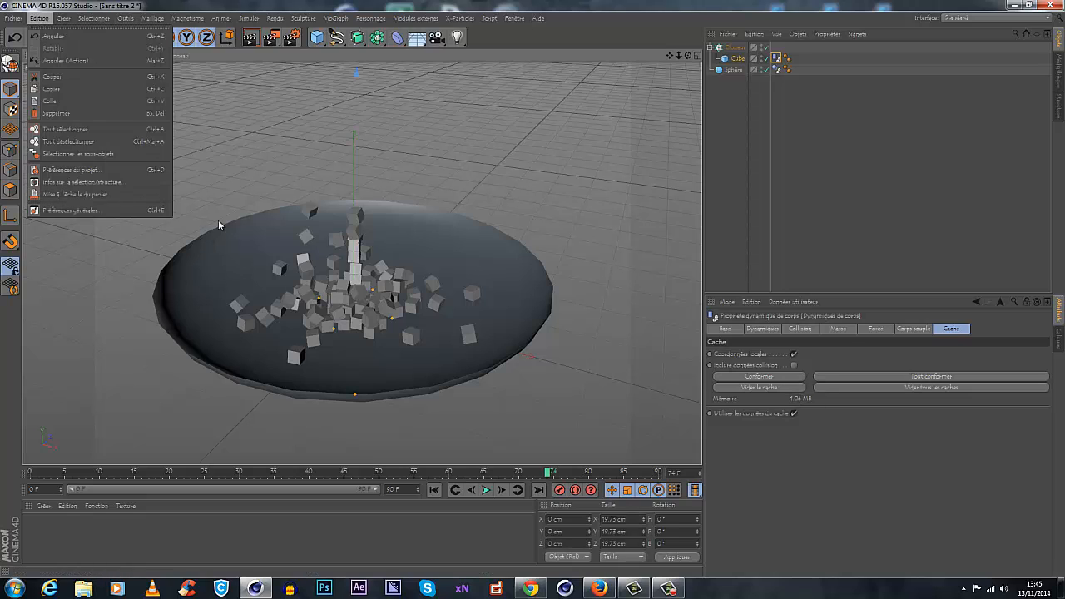
left_click(828, 455)
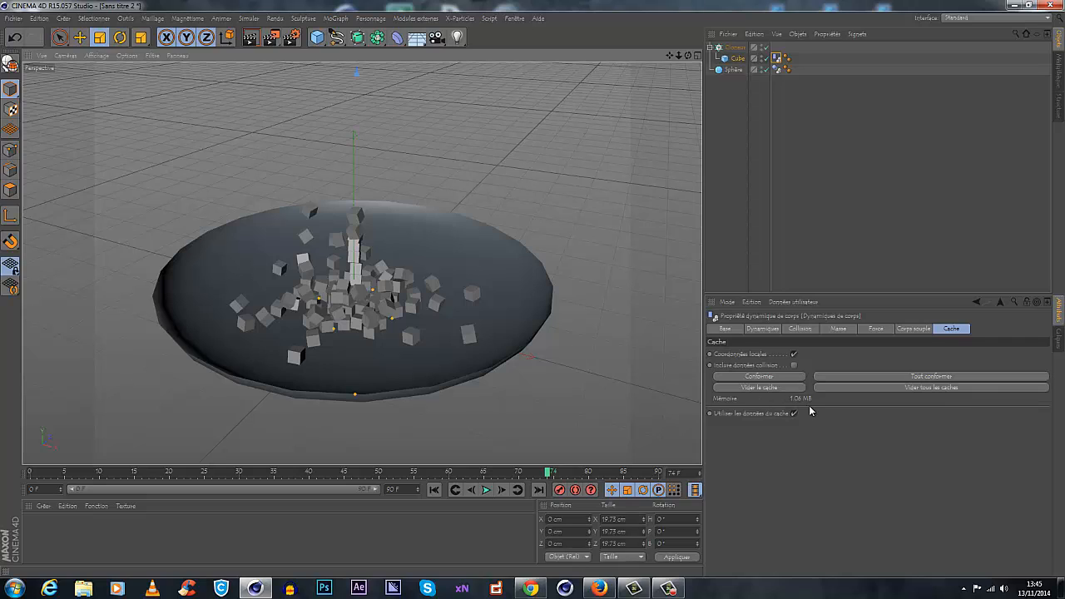
left_click(767, 387)
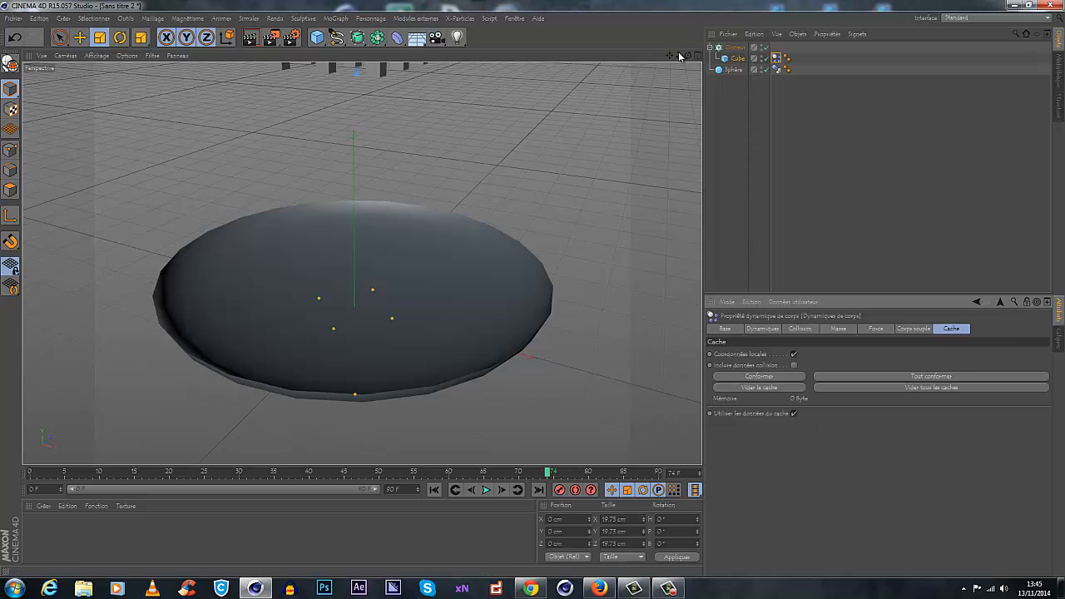
mouse_move(679, 55)
left_mouse_down()
mouse_move(531, 289)
mouse_move(670, 61)
mouse_move(533, 289)
mouse_move(721, 127)
left_mouse_up()
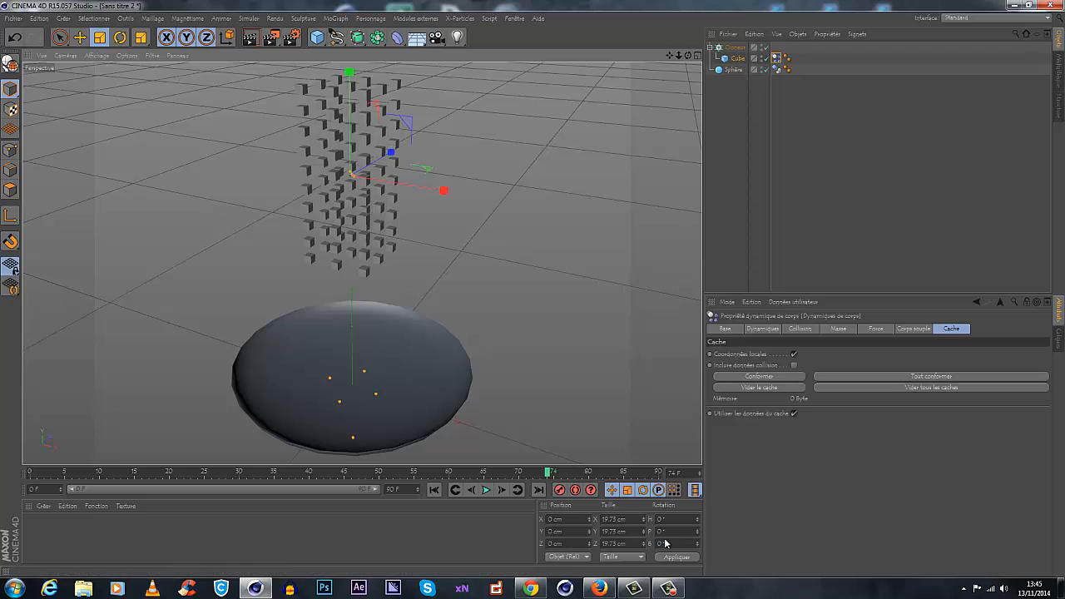